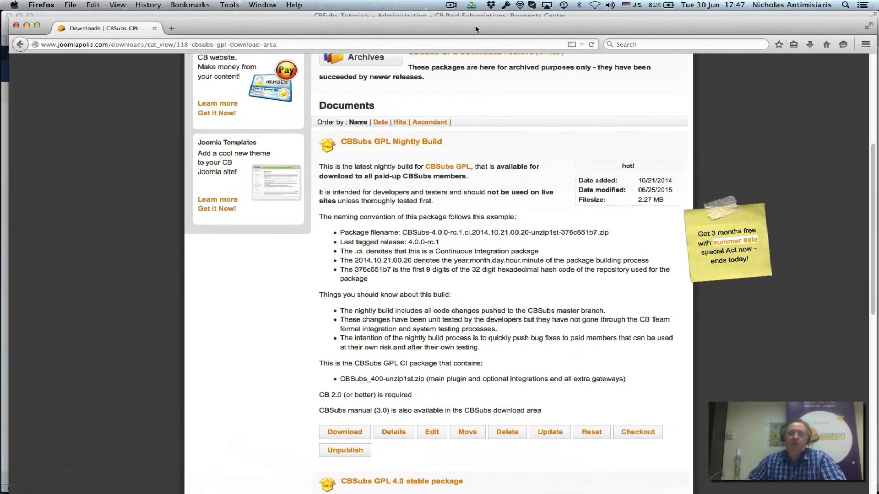
Step: Browse the CBSubs GPL download area, then move Firefox aside to reveal the Payments Center
drag(473, 25, 466, 22)
scroll(503, 189, up, 8)
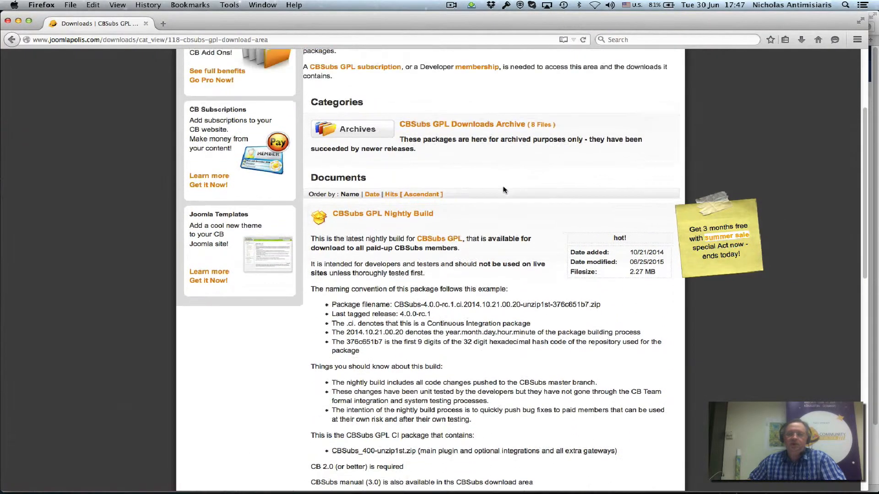
drag(413, 138, 574, 139)
scroll(562, 167, down, 4)
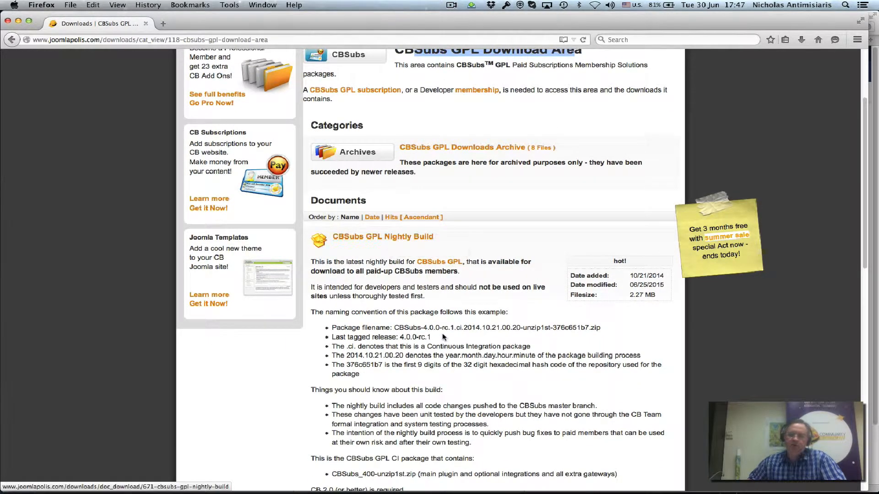
scroll(443, 334, down, 8)
scroll(407, 200, down, 11)
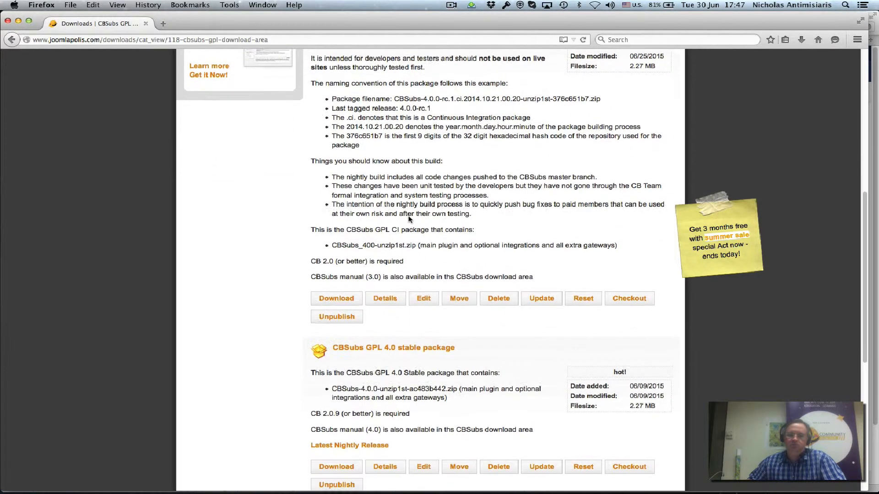
scroll(409, 222, down, 2)
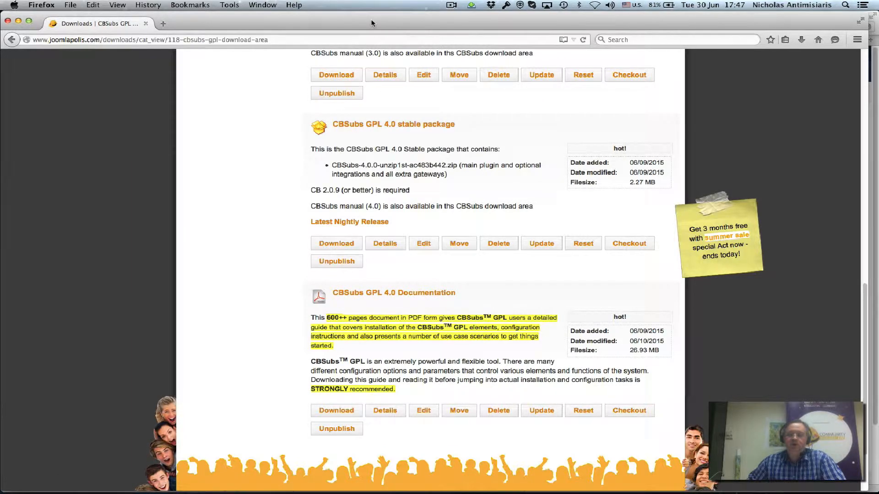
drag(371, 23, 878, 32)
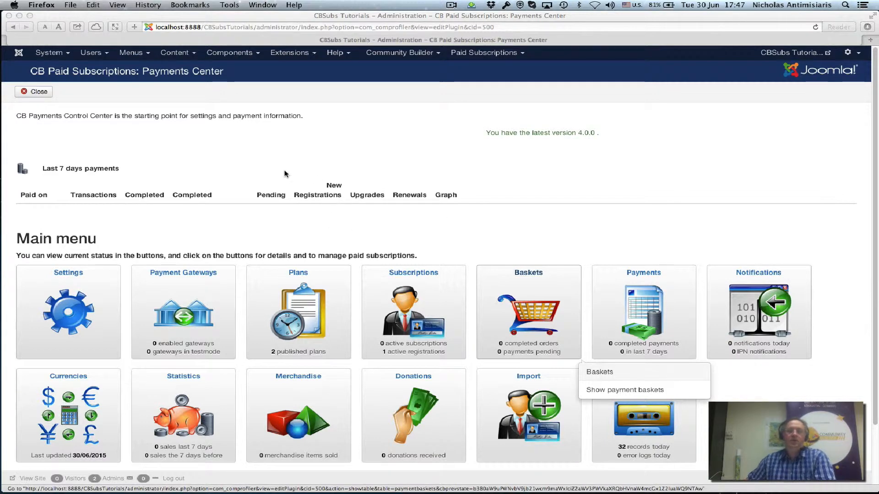
Step: Open the CB Paid Subscriptions Settings on the Global tab, scrolled to the Registration settings
scroll(286, 174, down, 2)
scroll(286, 176, up, 2)
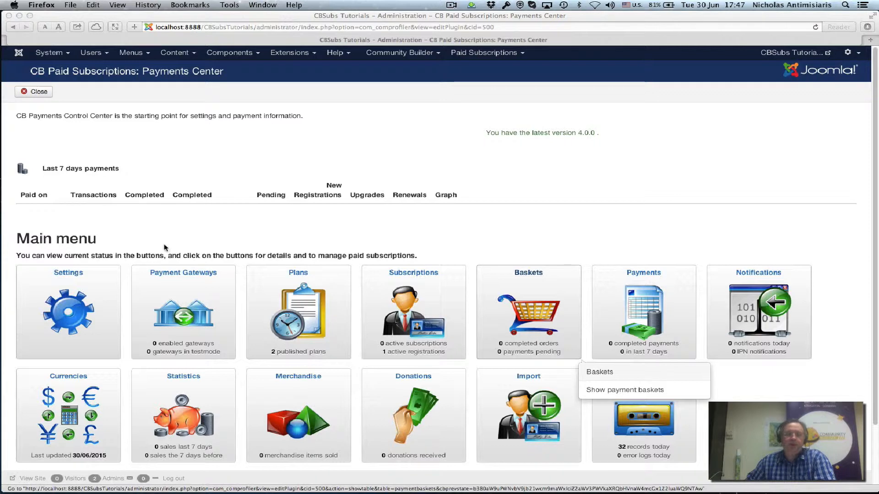
click(71, 307)
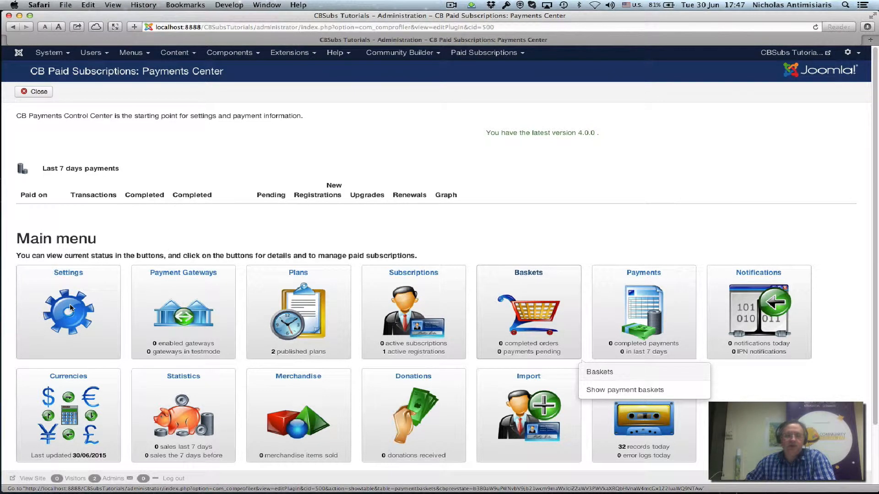
click(70, 308)
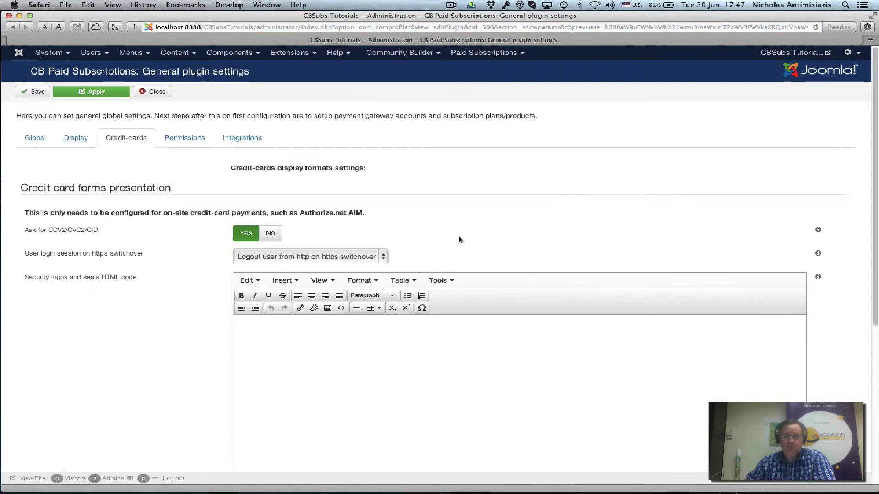
click(44, 143)
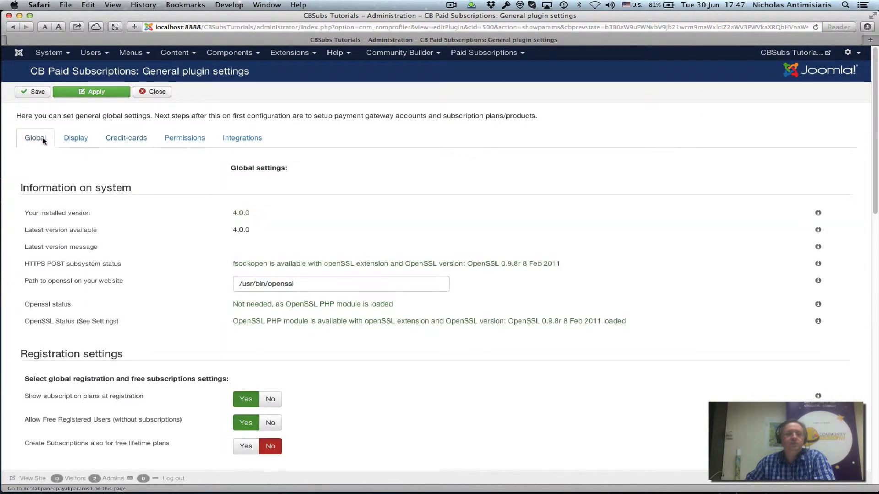
scroll(87, 240, down, 5)
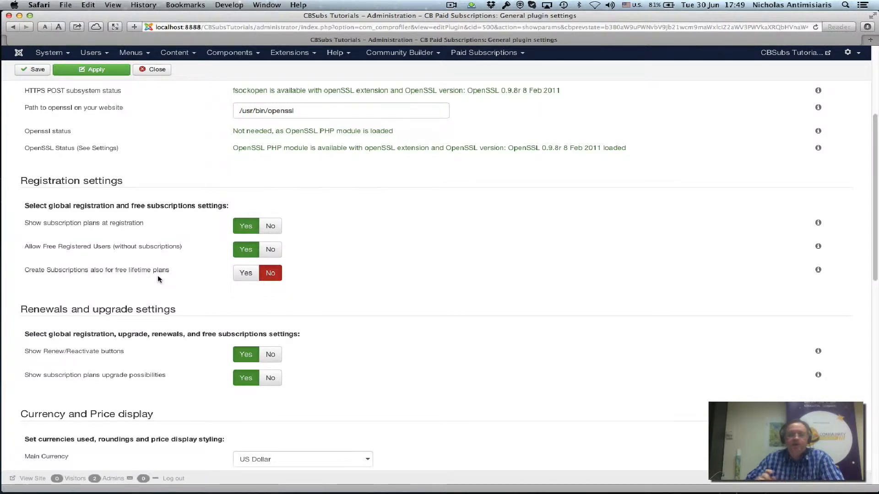
scroll(257, 296, down, 3)
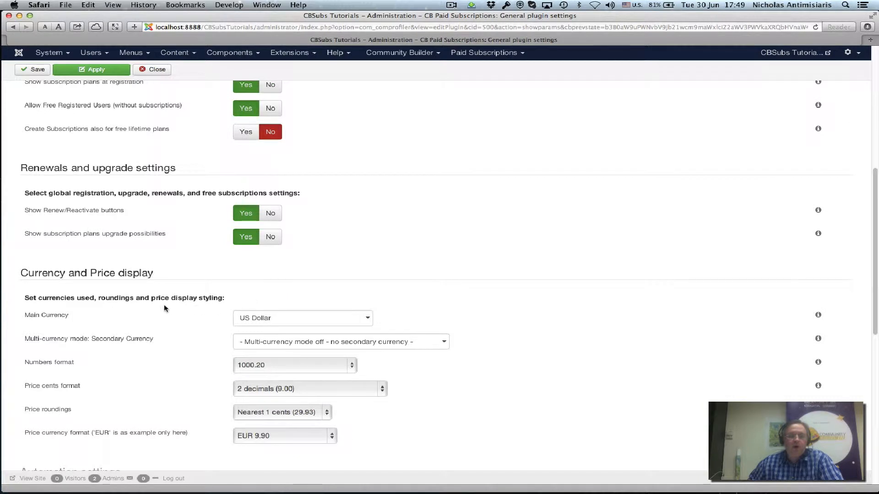
scroll(87, 277, down, 2)
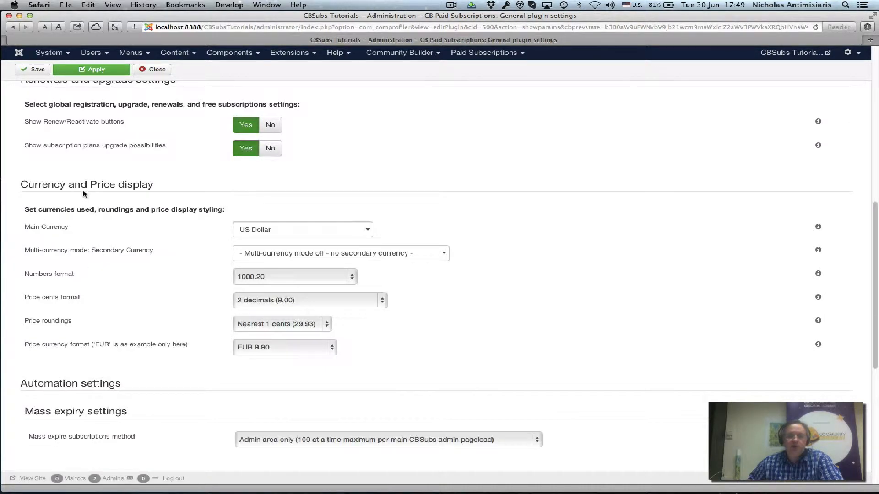
mouse_move(293, 236)
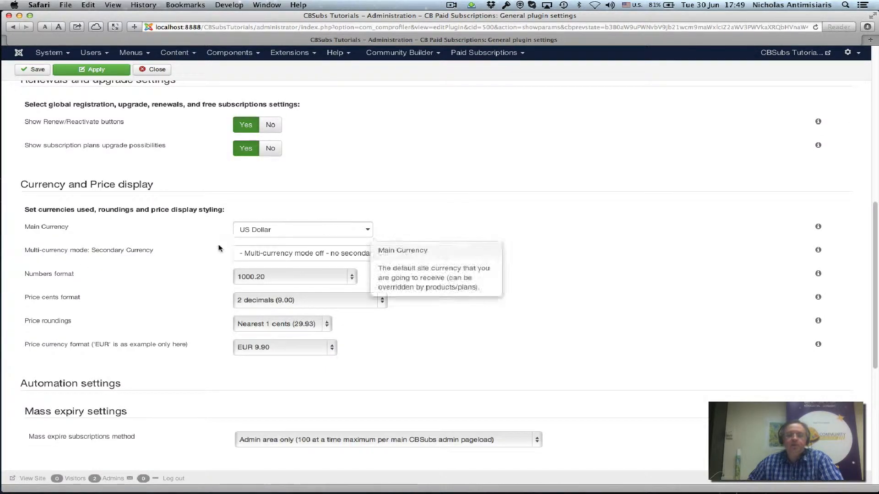
click(313, 233)
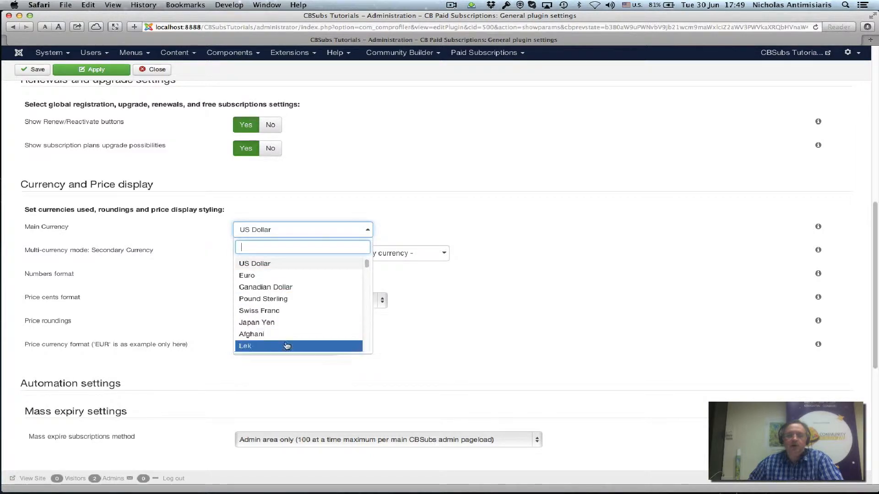
triple_click(435, 204)
mouse_move(282, 225)
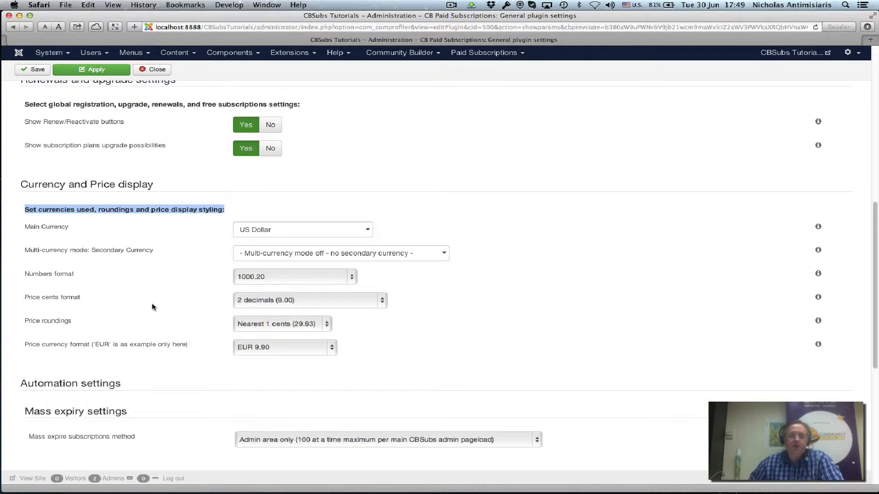
click(318, 255)
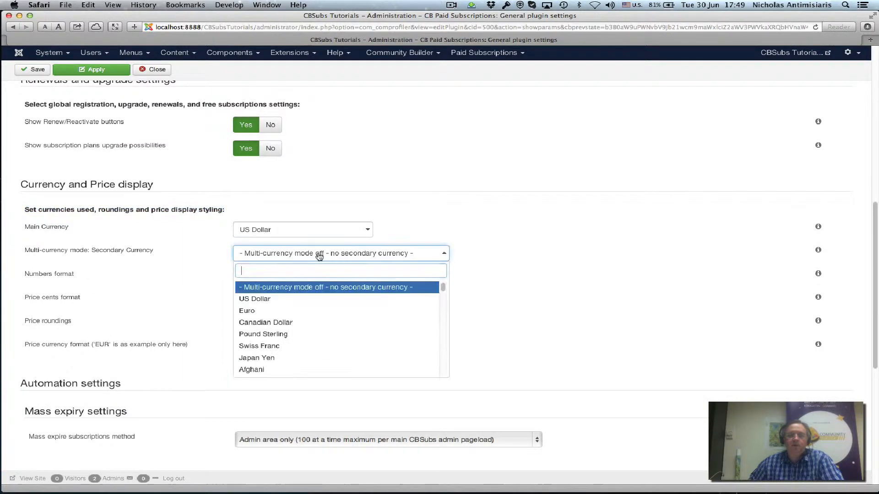
click(505, 236)
scroll(483, 247, down, 3)
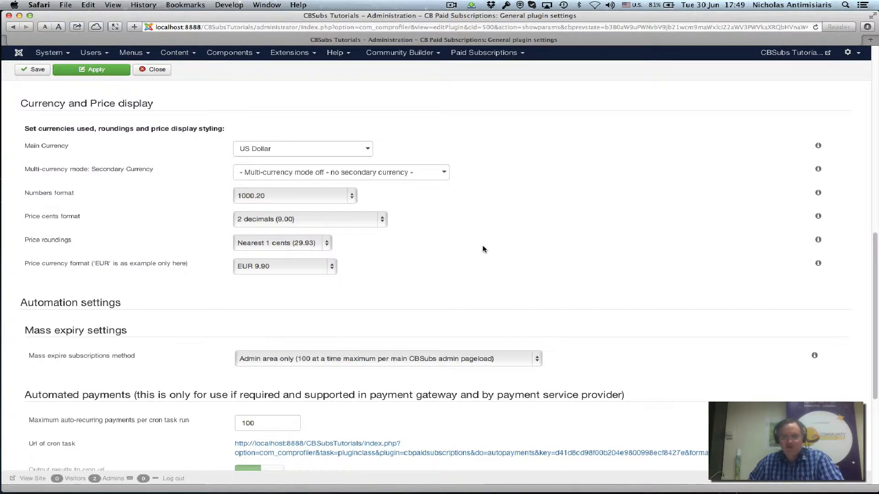
scroll(485, 251, down, 3)
scroll(485, 251, up, 15)
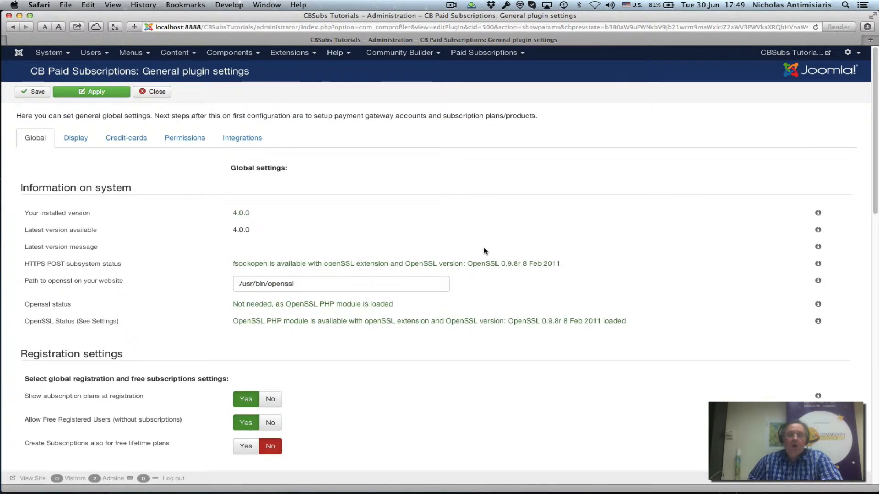
Step: Set Credit-Card Form http(s) mode to HTTP (insecure mode for test only) and save
click(126, 142)
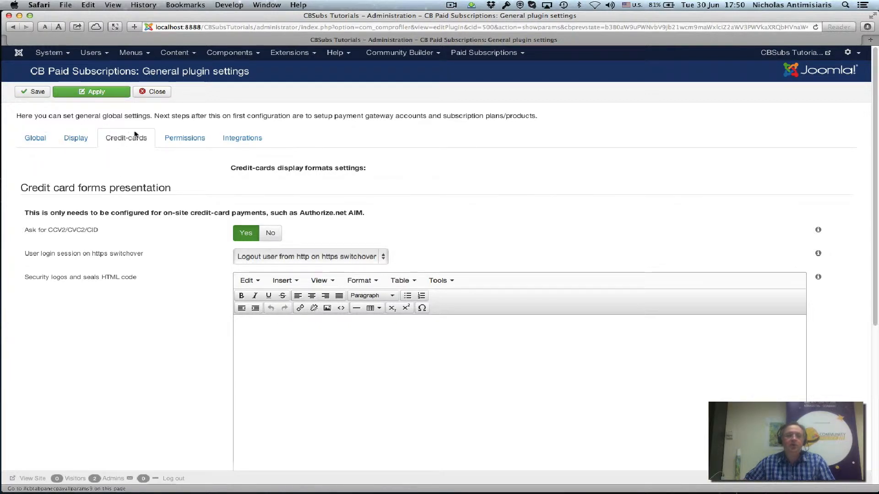
scroll(129, 204, down, 3)
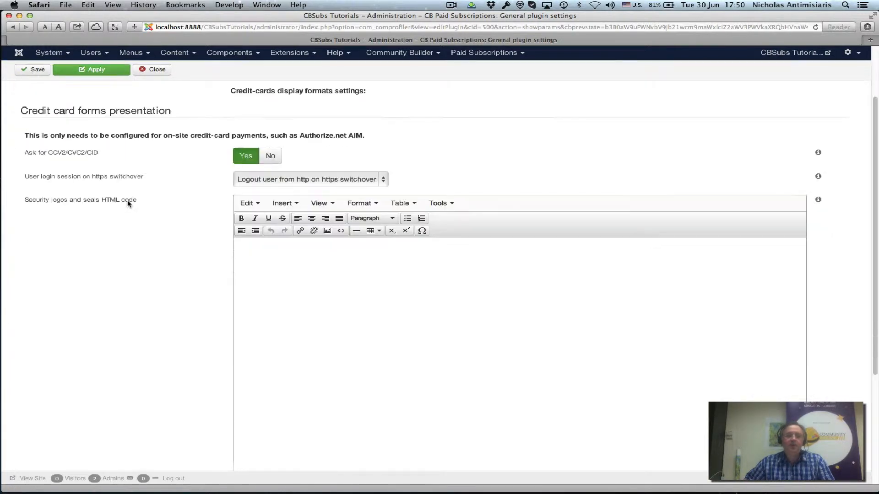
scroll(128, 204, down, 6)
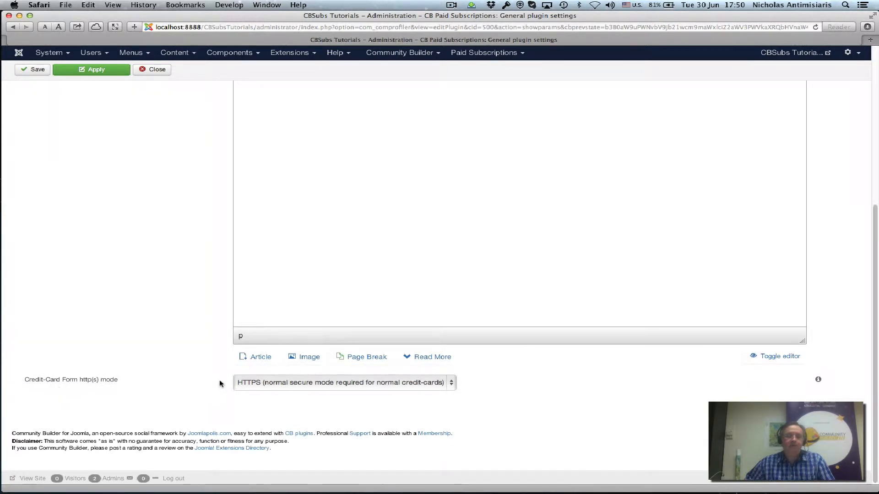
click(250, 382)
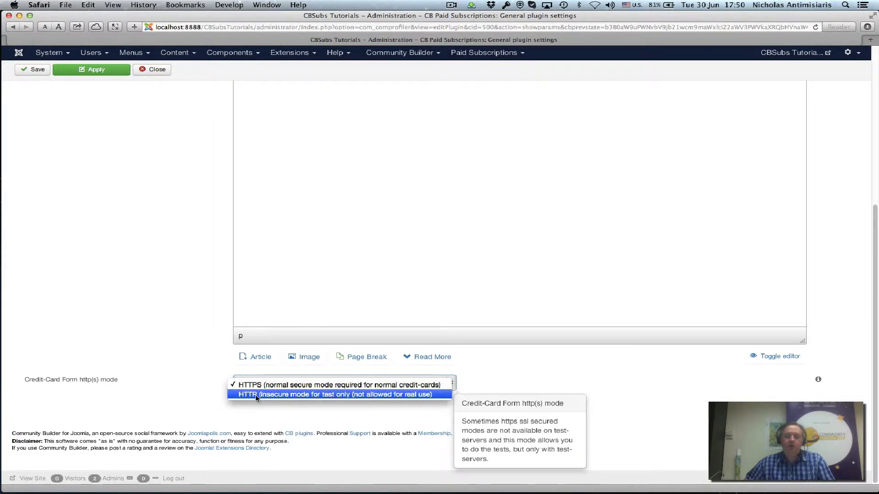
click(256, 395)
mouse_move(311, 389)
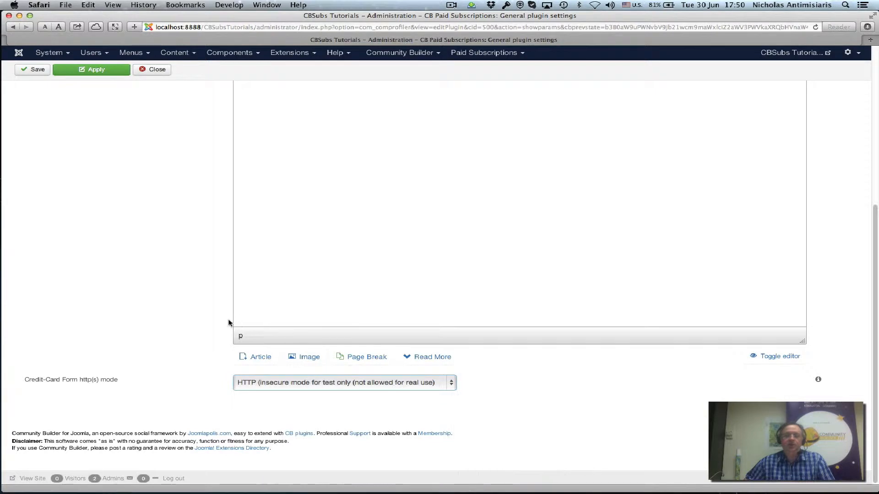
scroll(182, 307, up, 10)
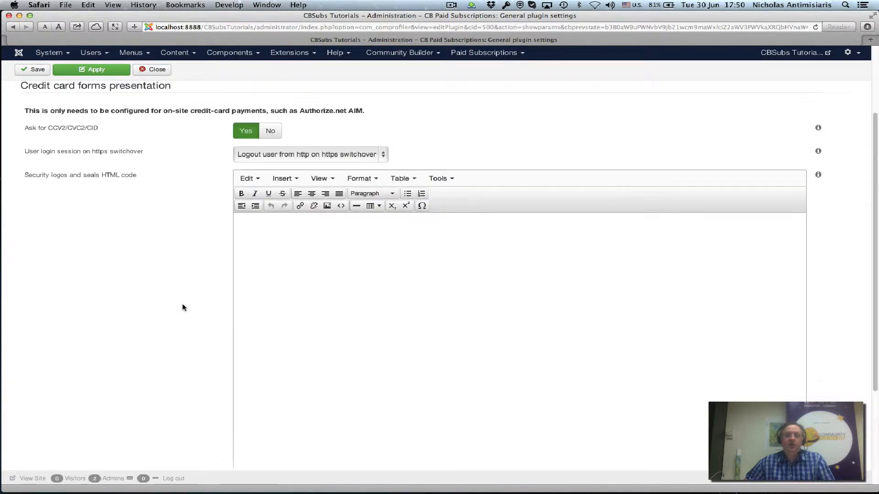
click(39, 73)
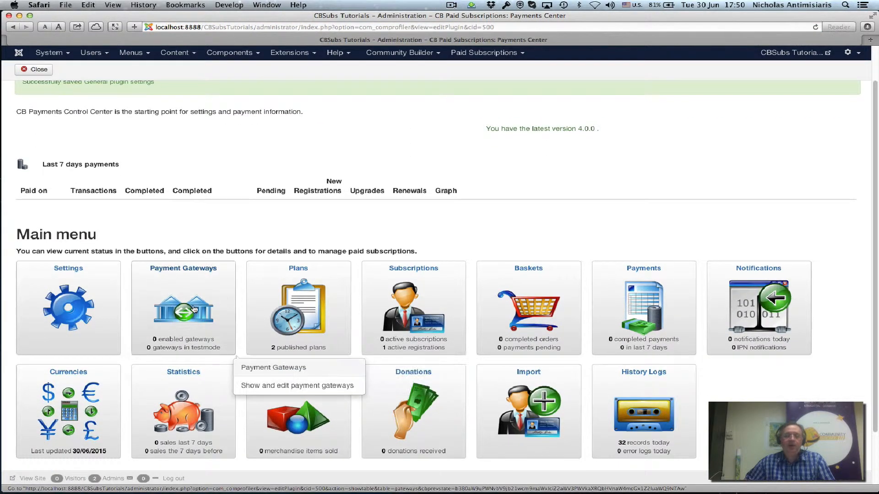
Step: Start a new account under Payment Gateways and open the Type of gateway dropdown
click(194, 310)
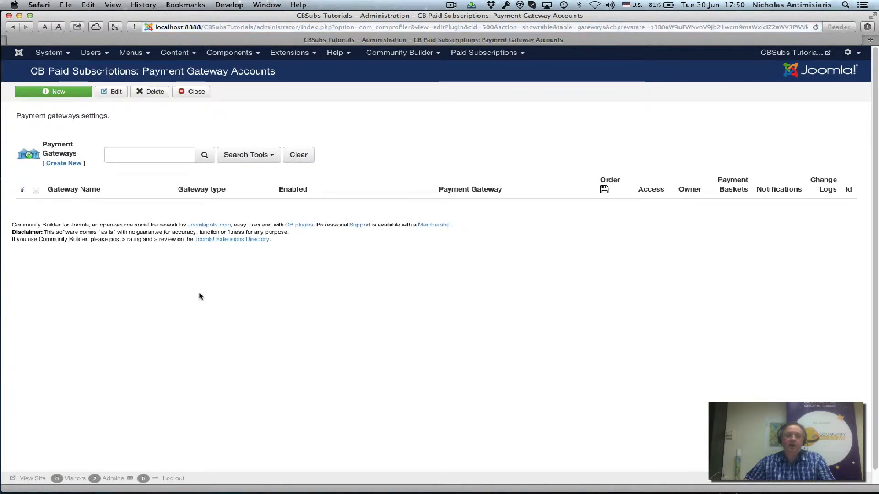
click(67, 93)
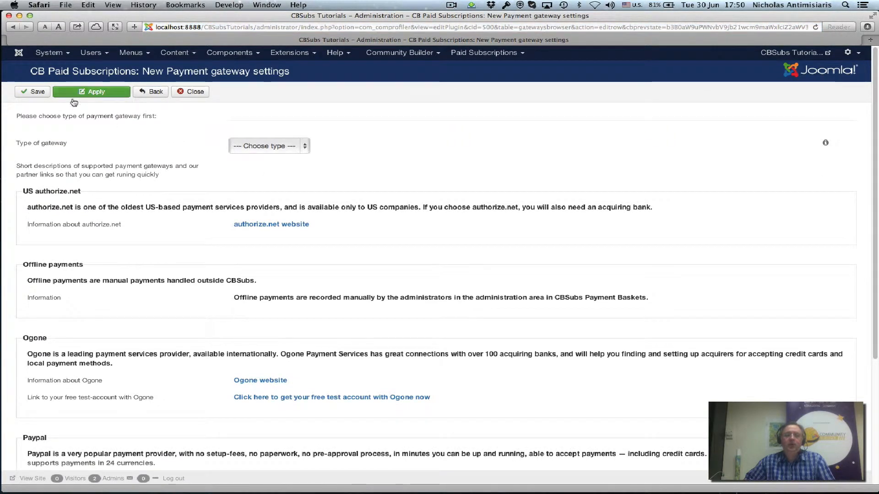
click(270, 153)
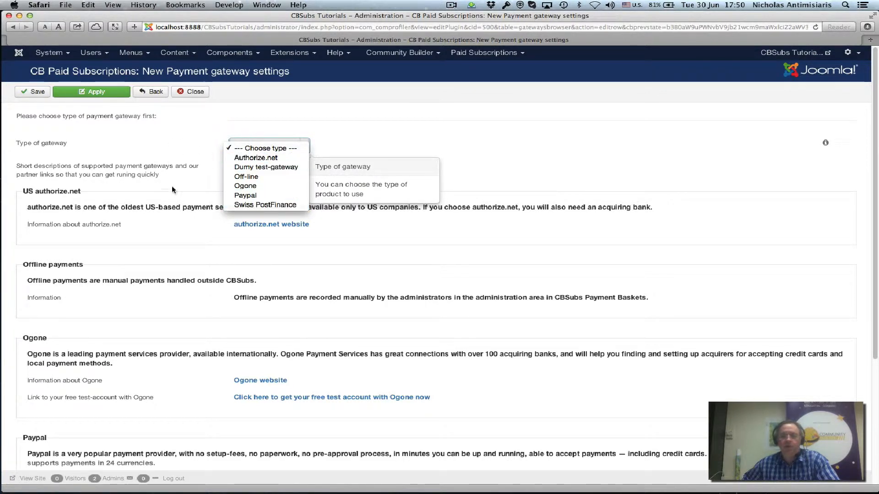
Step: Choose the dummy test gateway type and name the account 'Dummy Gateway'
click(255, 167)
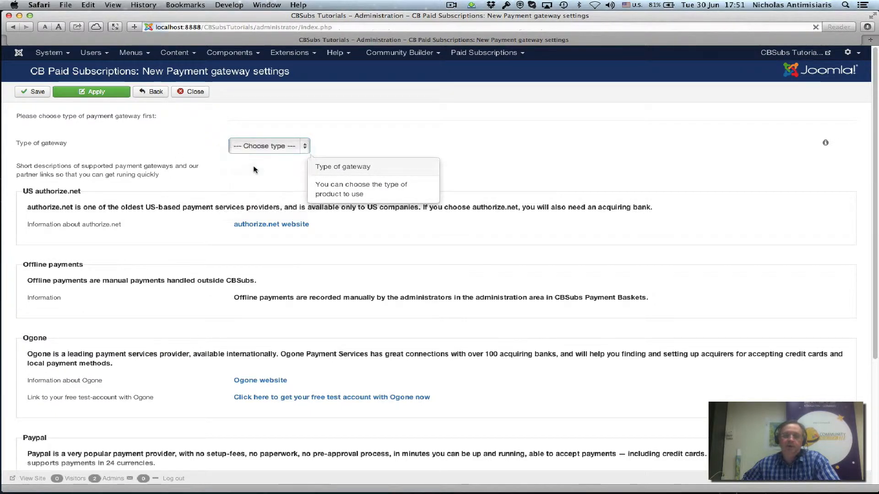
click(314, 119)
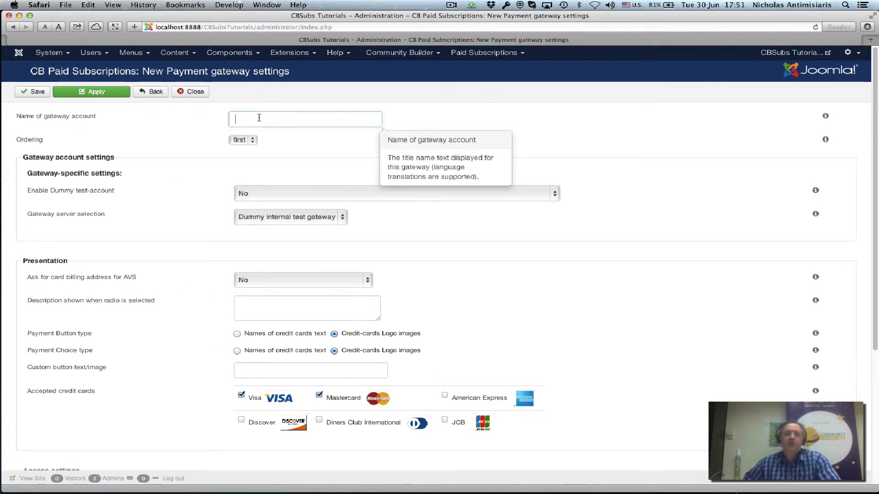
text(D)
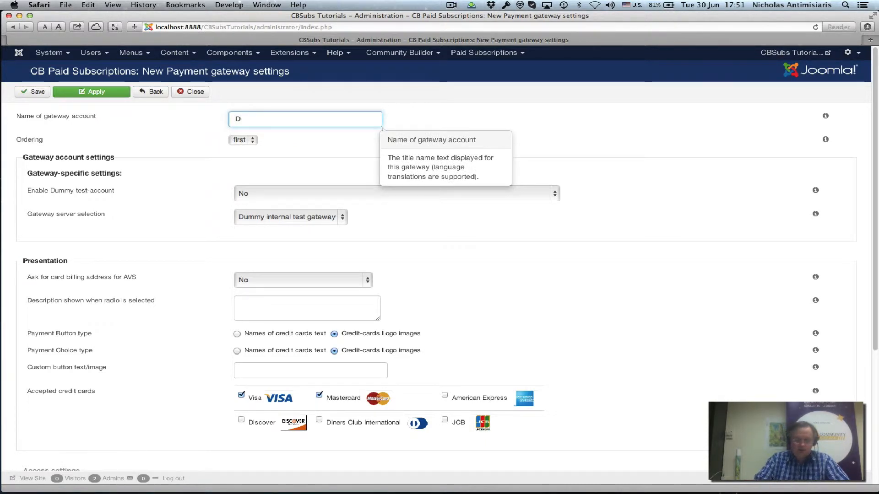
text(ummy Ga)
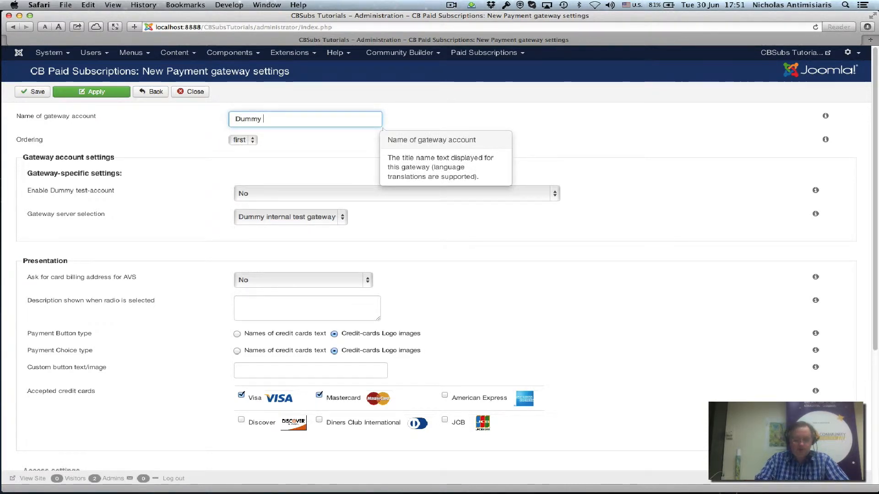
text(te)
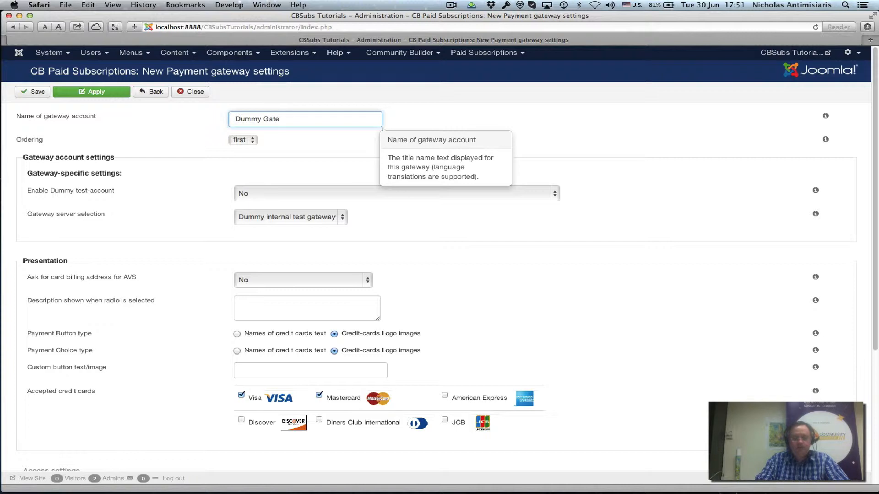
text(way)
click(521, 134)
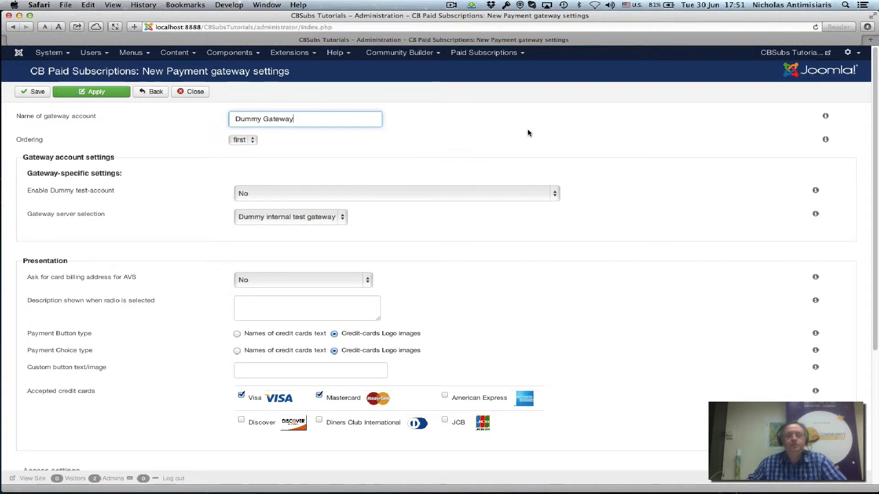
Step: Set Enable Dummy test-account to 'Yes: Single Billing per payment' and save the gateway
scroll(506, 146, down, 2)
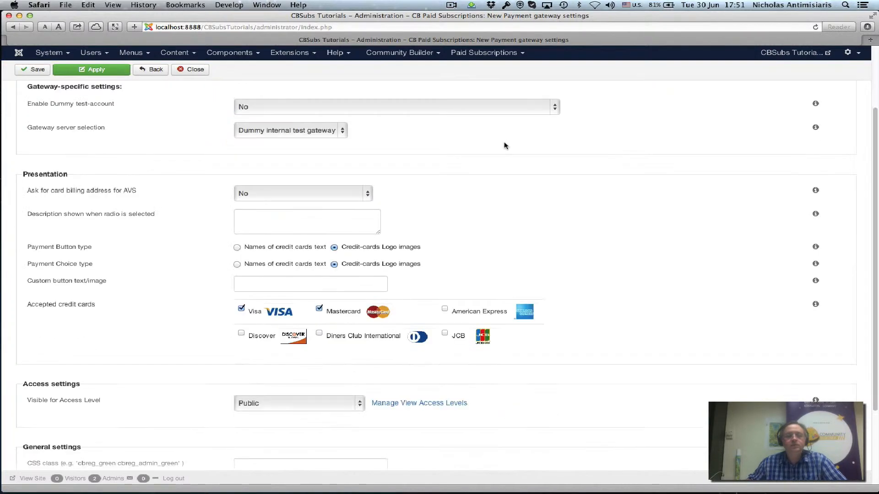
click(263, 110)
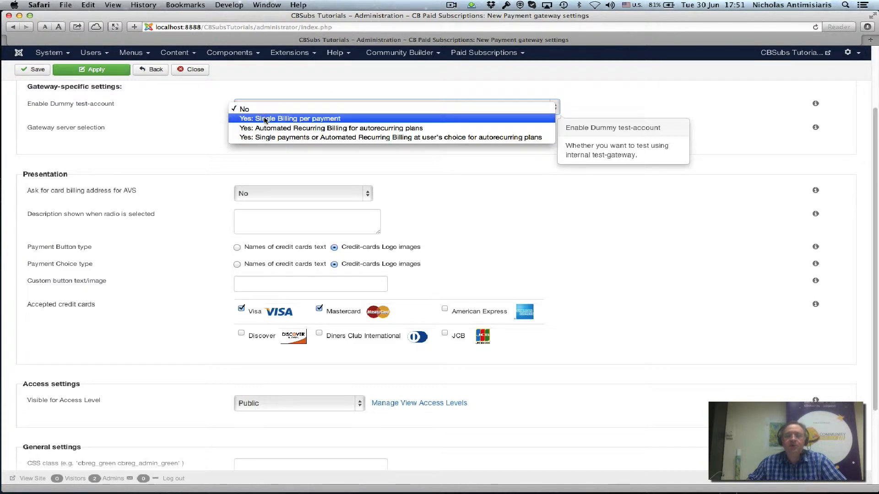
click(266, 119)
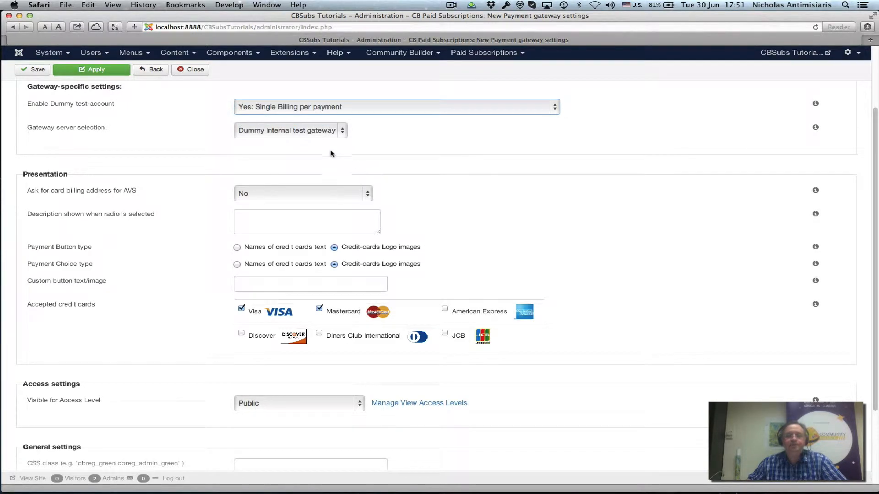
mouse_move(282, 137)
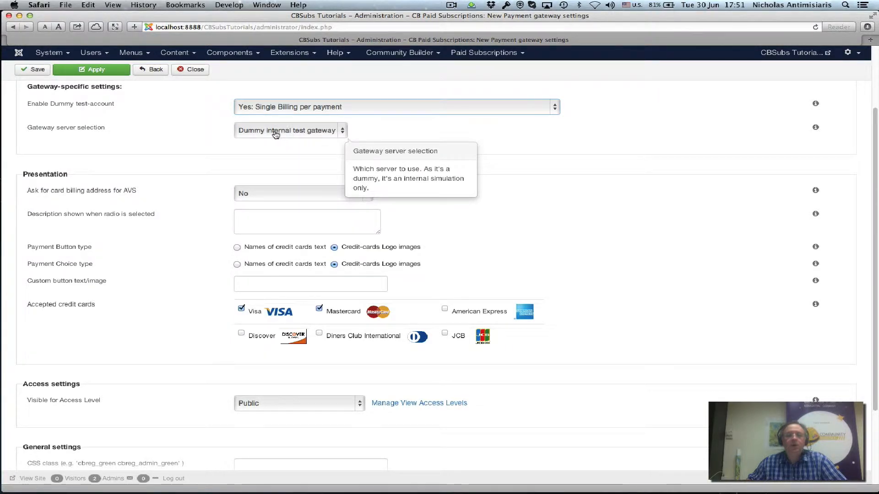
mouse_move(274, 199)
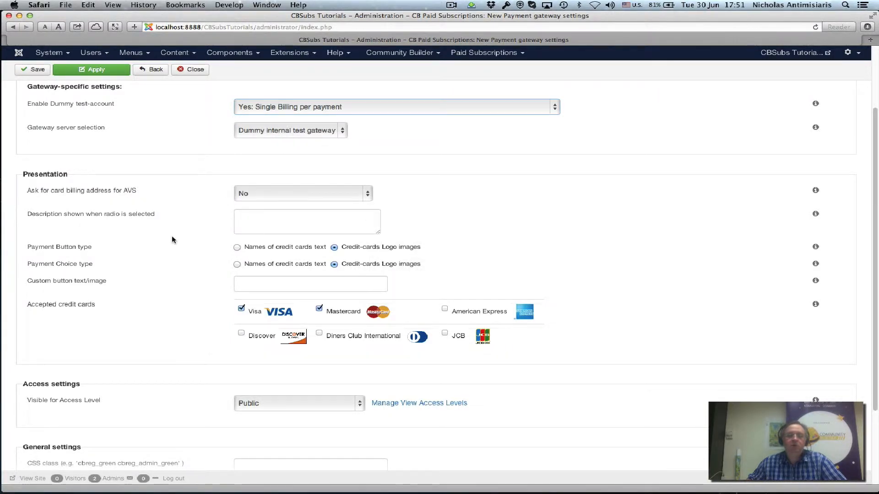
scroll(172, 239, down, 3)
scroll(179, 252, up, 4)
scroll(171, 238, up, 1)
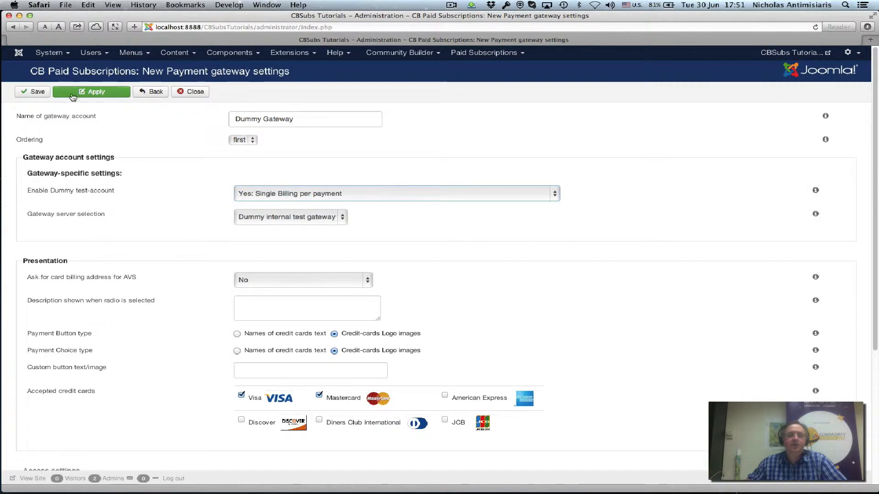
click(37, 92)
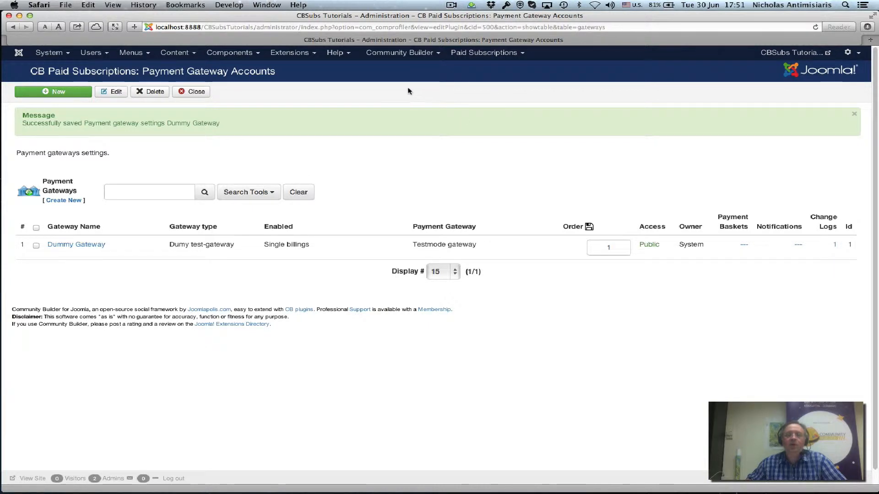
Step: Open the public site in a new tab and go to the Starter Plan sign-up page
click(786, 54)
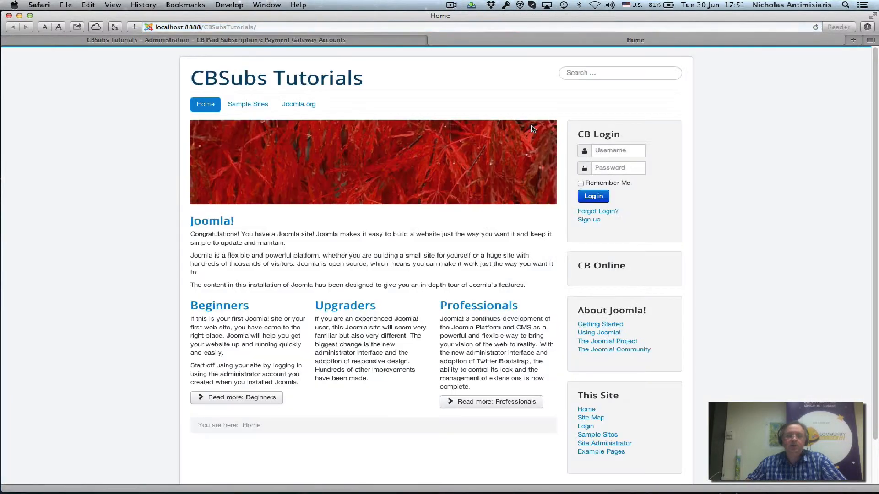
click(591, 222)
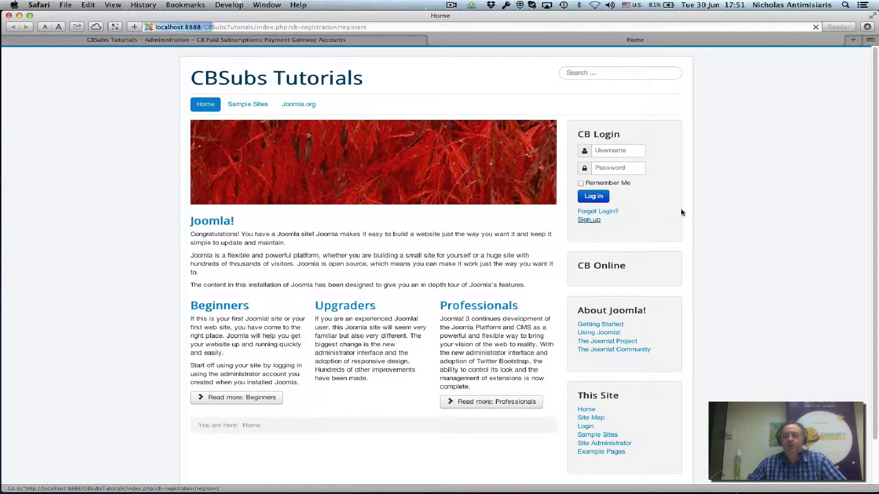
scroll(401, 252, down, 3)
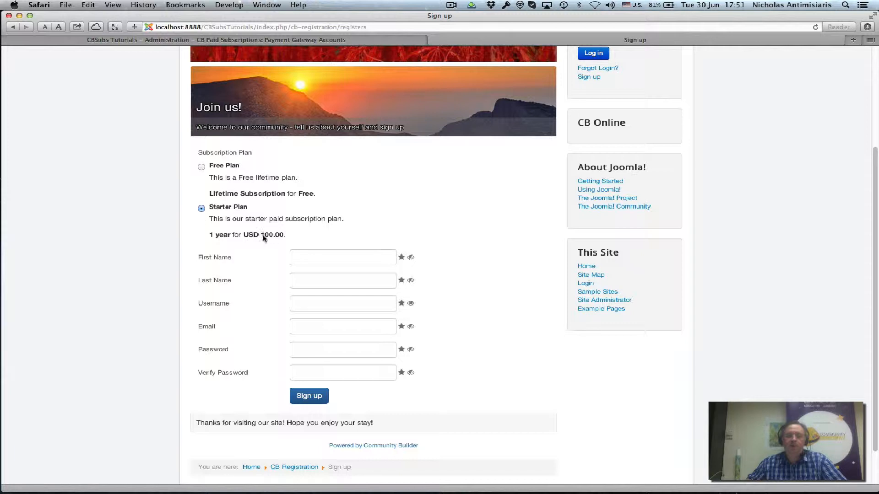
Step: Fill in the test user's first and last name, username, email and password, then submit
click(367, 257)
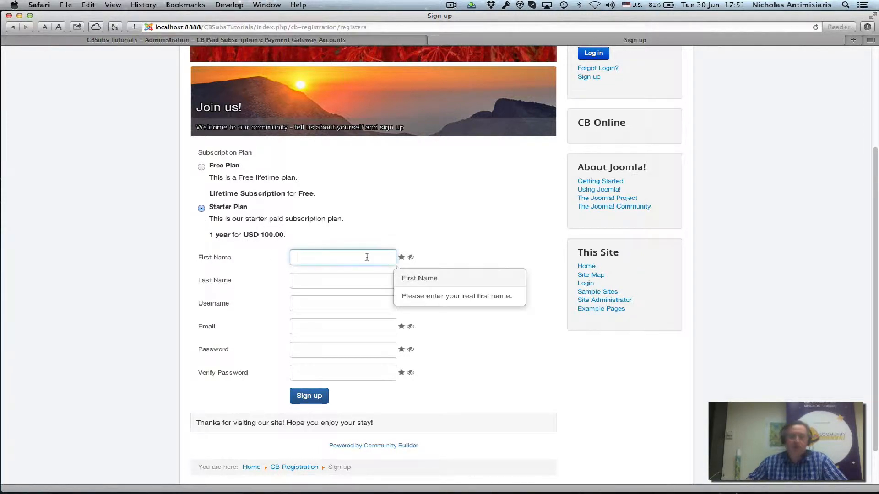
text(Nick)
key(Tab)
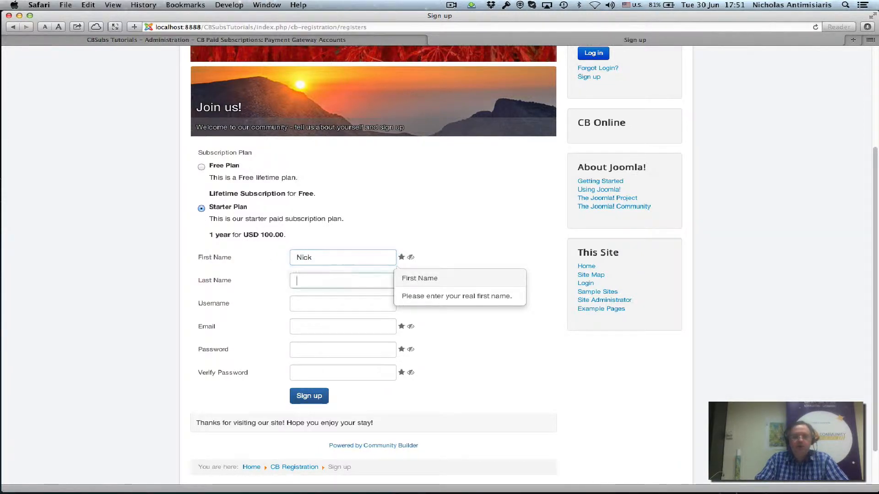
text(A.)
key(Tab)
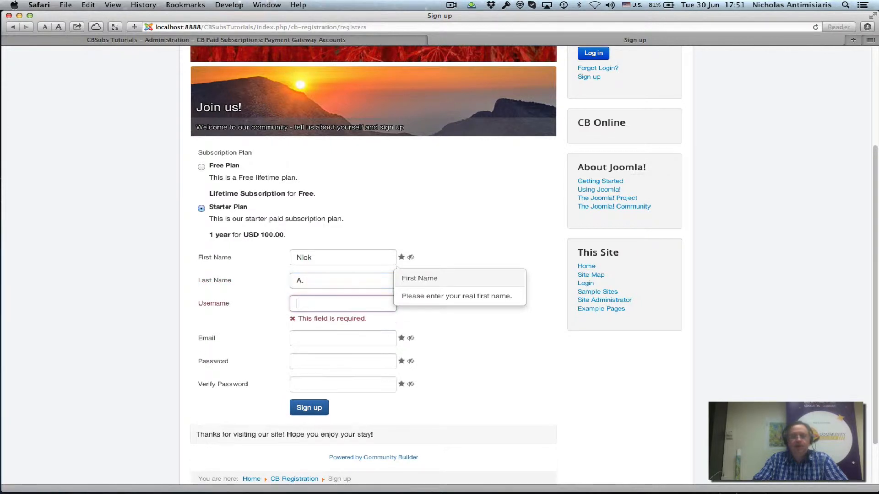
text(nant)
key(Tab)
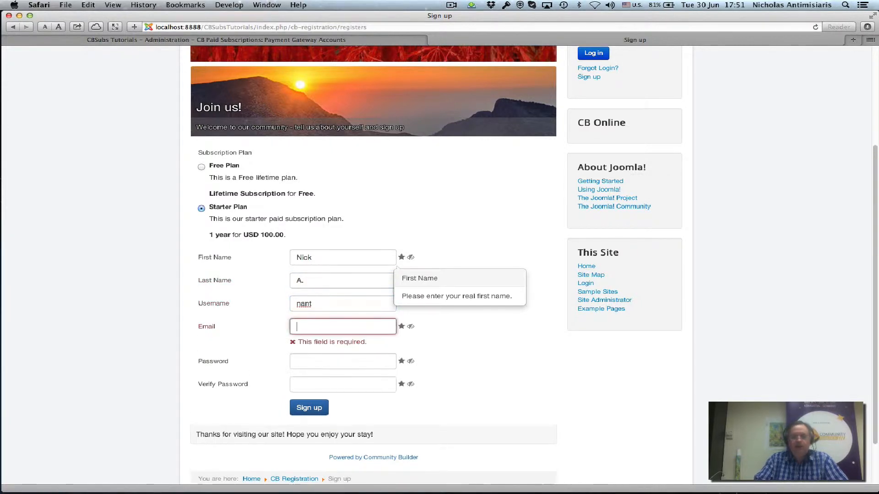
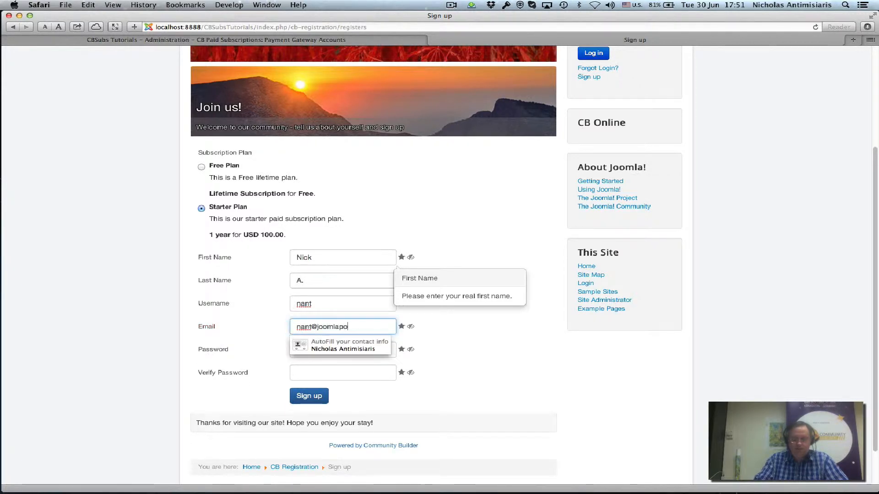
key(Tab)
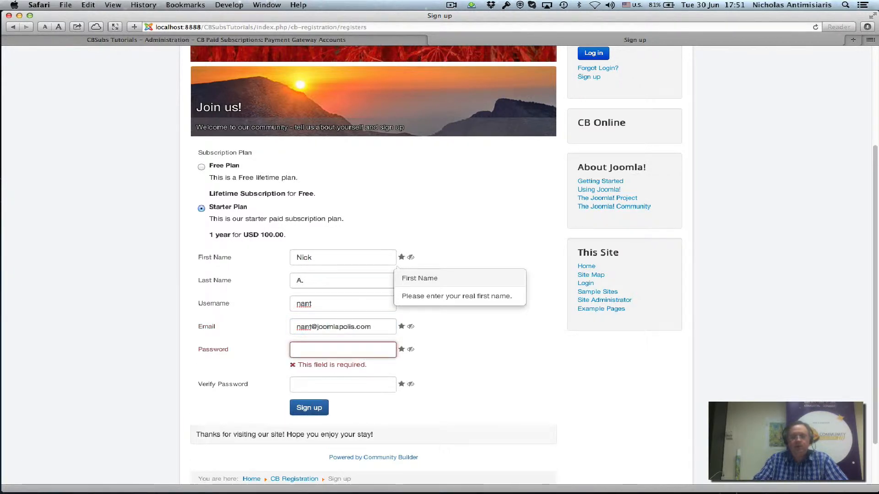
text(*******)
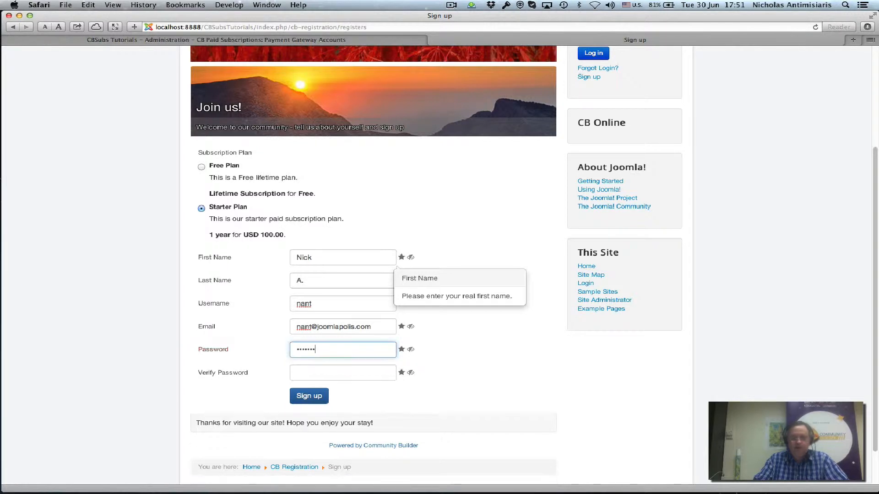
key(Tab)
text(**)
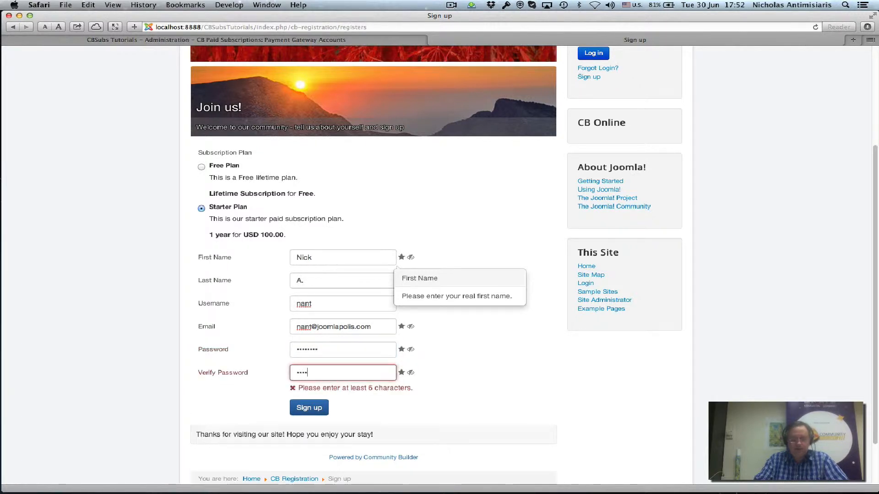
text(******)
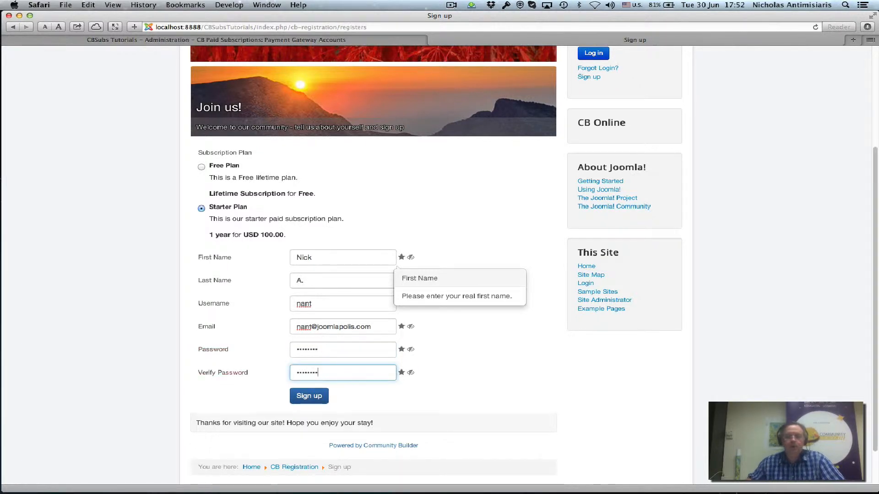
click(309, 396)
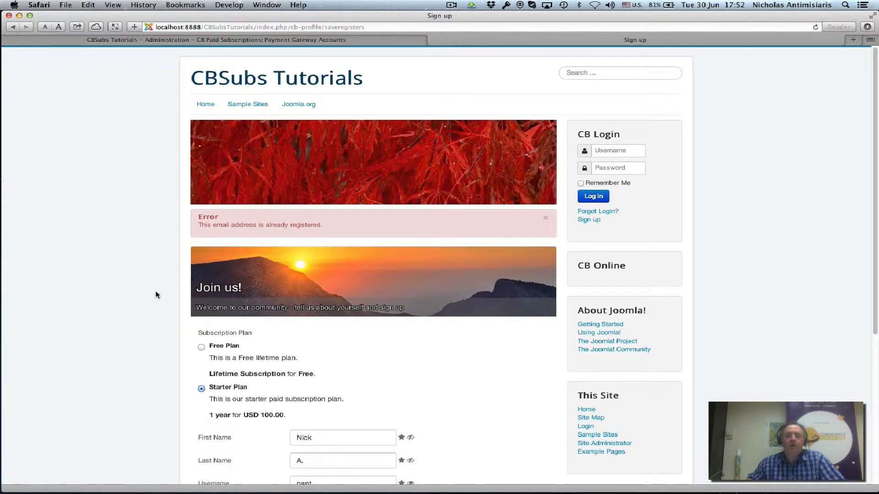
Step: Add a '+test' suffix to the email, re-enter and confirm the password, and resubmit
scroll(223, 226, down, 3)
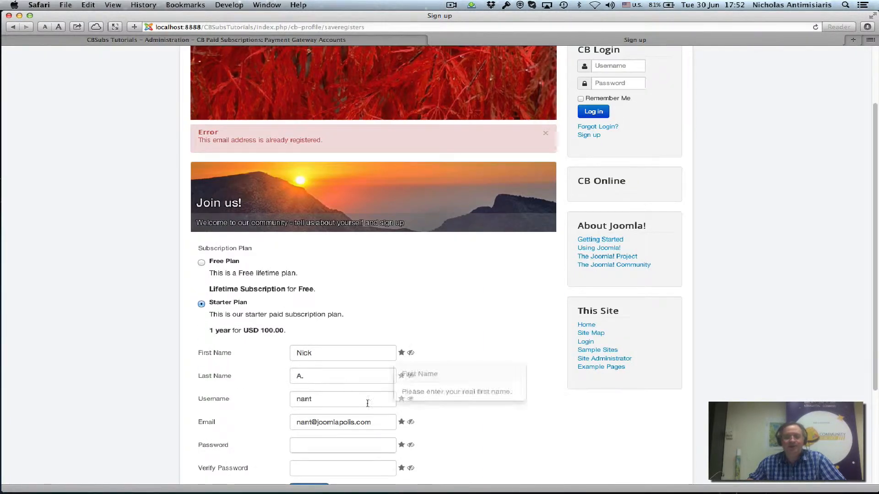
scroll(368, 402, down, 2)
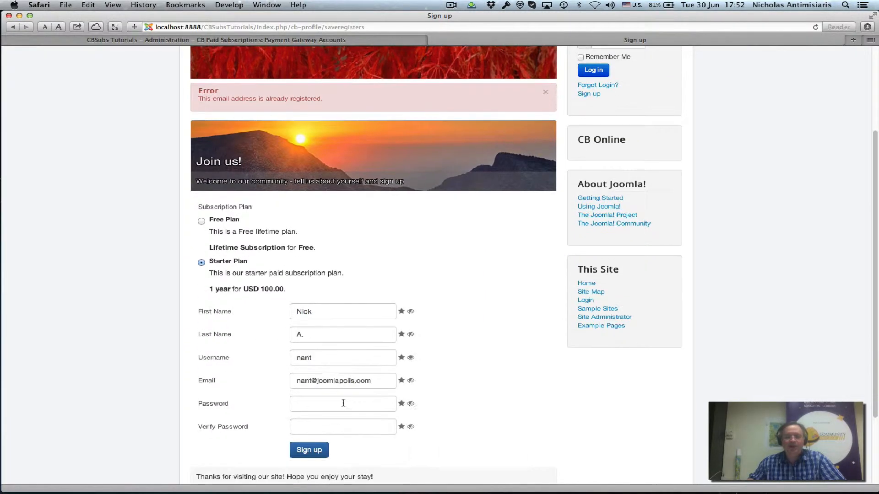
click(311, 381)
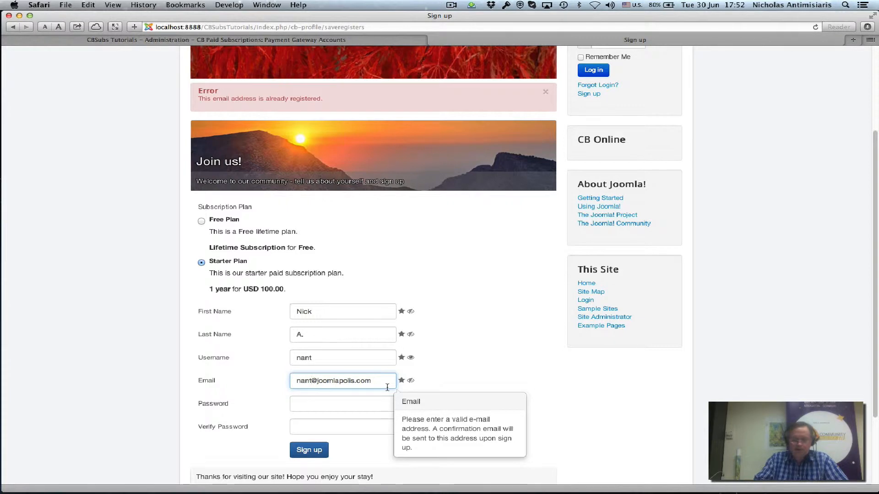
text(+test)
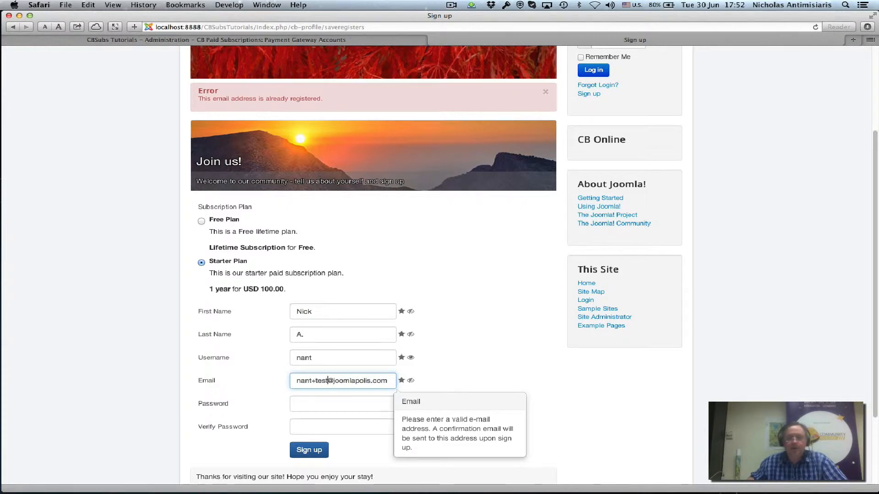
click(341, 404)
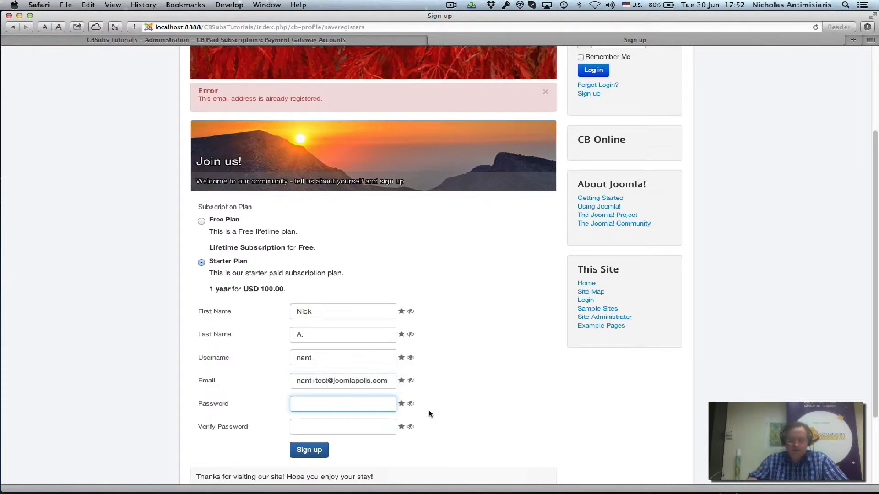
text(••••••••)
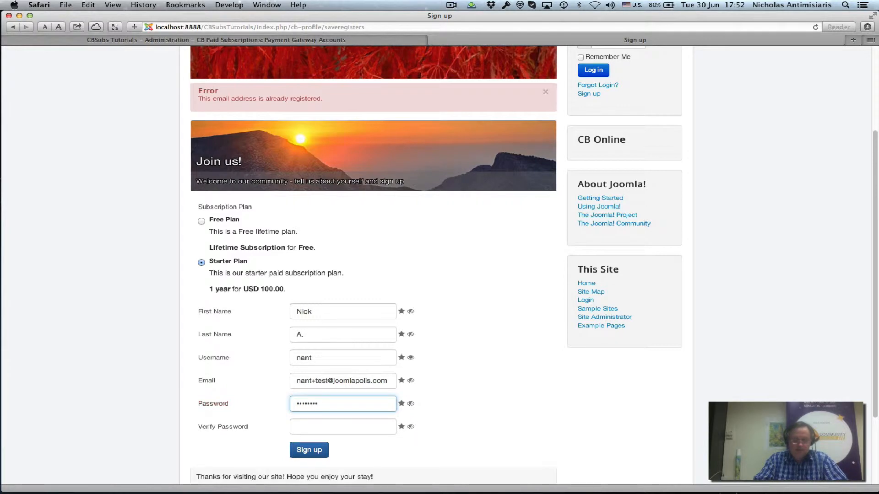
key(Tab)
text(••••••••)
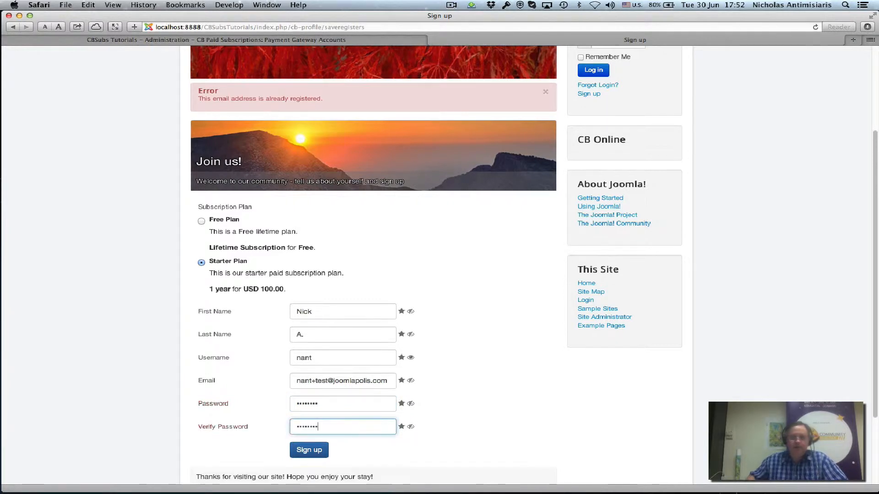
click(316, 452)
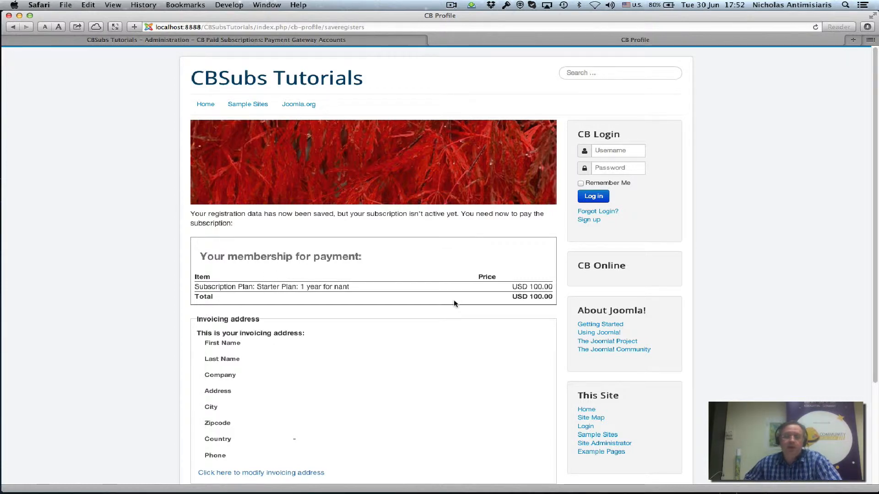
Step: Scroll the USD 100.00 Starter Plan payment summary and open the invoicing address form
scroll(455, 303, down, 3)
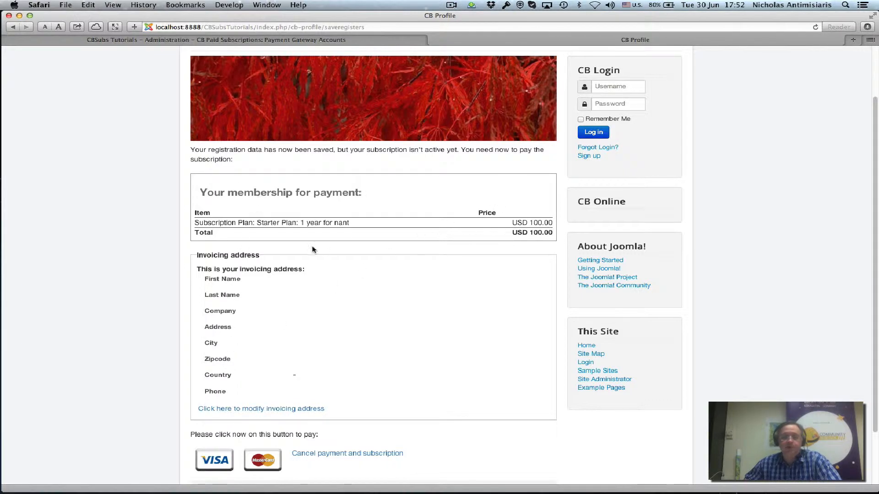
click(243, 409)
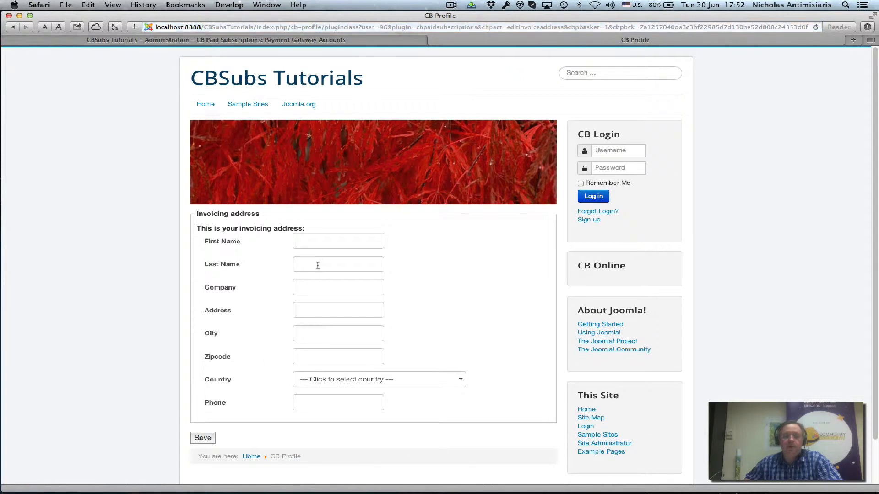
Step: Enter the buyer's first and last name and clear the Company field
click(323, 238)
text(Nick)
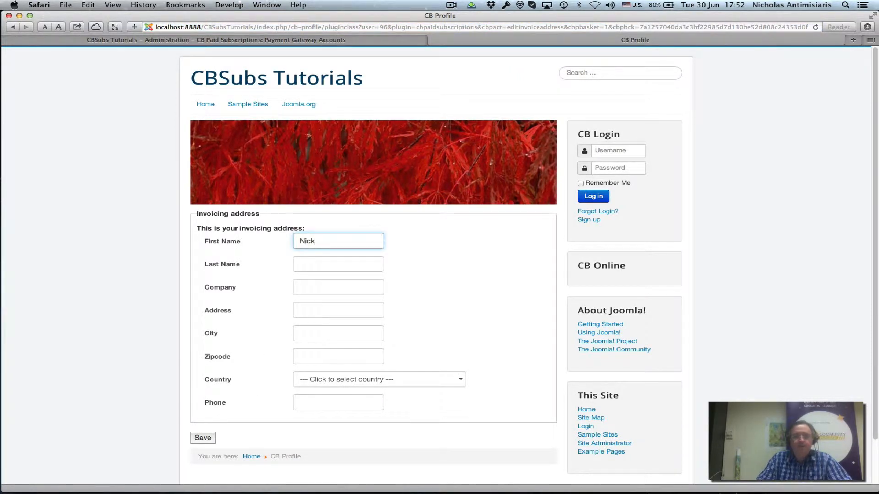
key(Tab)
text(A)
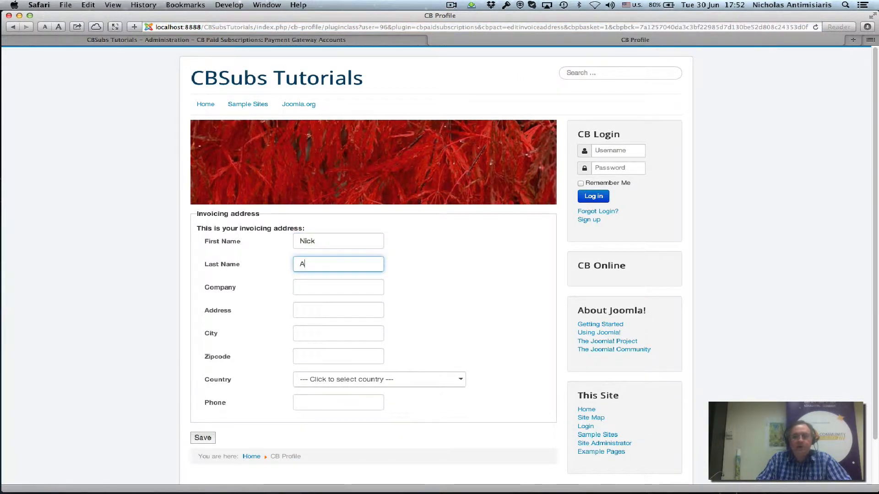
text(.)
key(Tab)
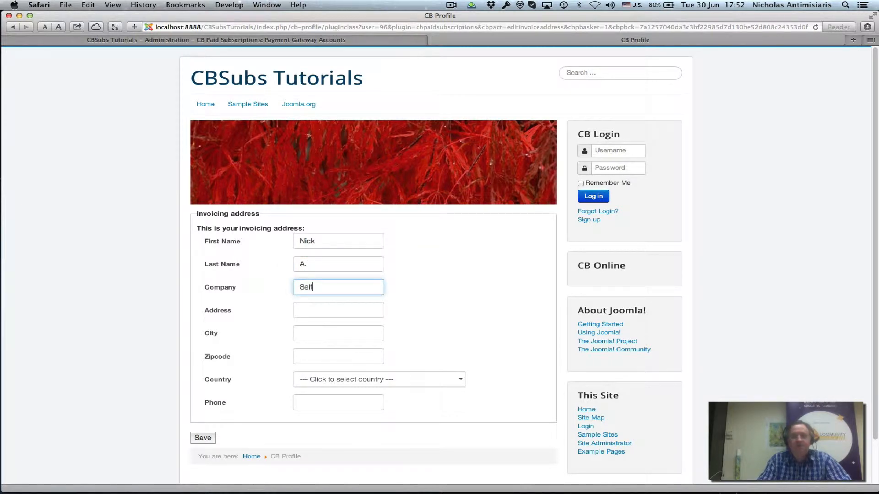
key(Tab)
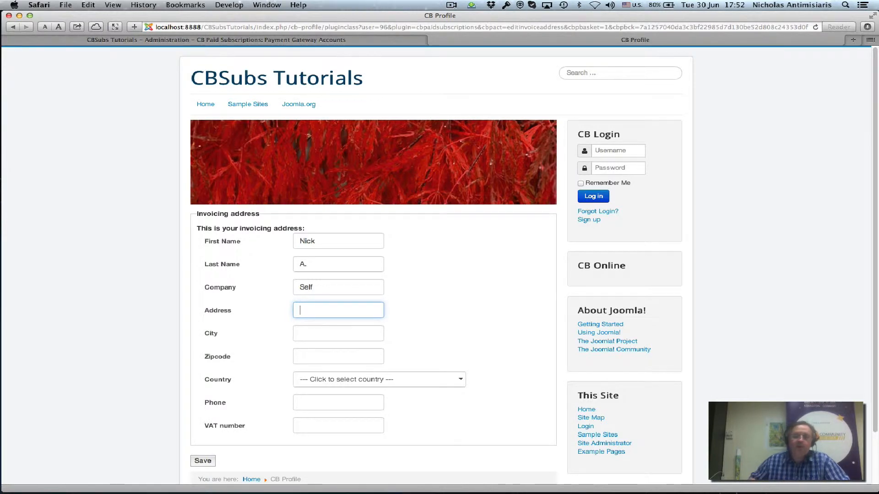
click(314, 429)
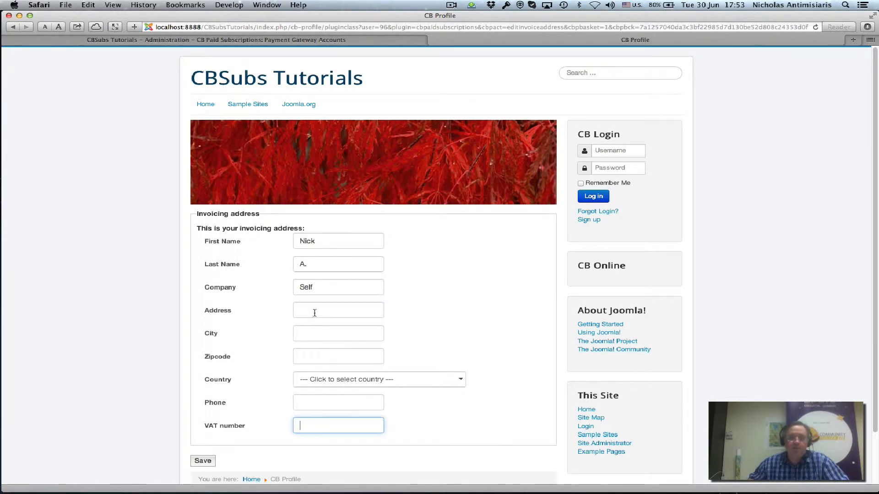
double_click(312, 287)
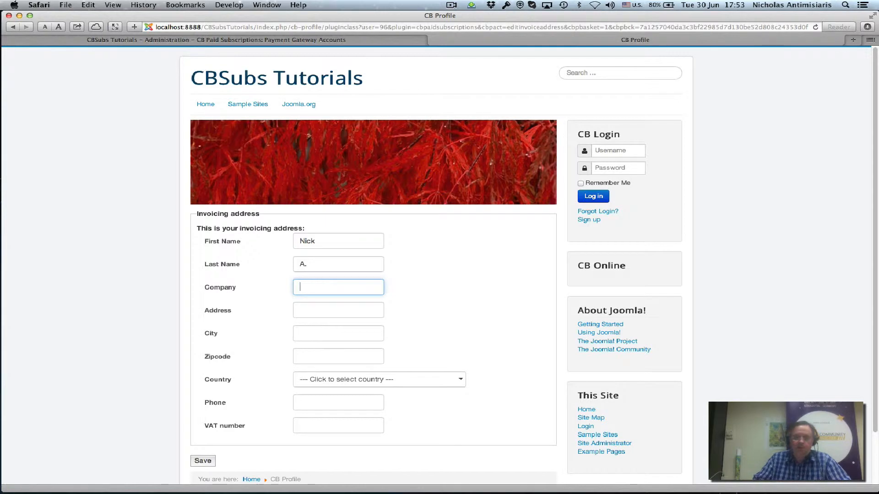
click(332, 269)
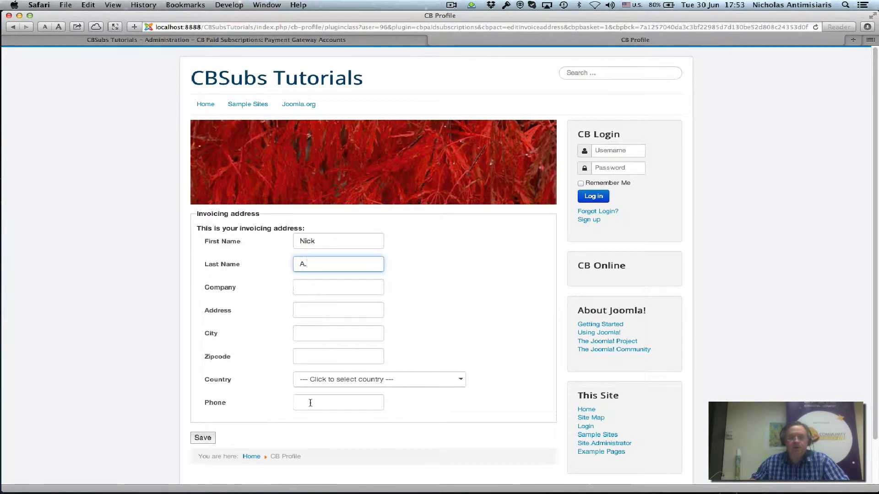
Step: Enter the street, city and zipcode, choose Greece as the country, and save the address
click(314, 310)
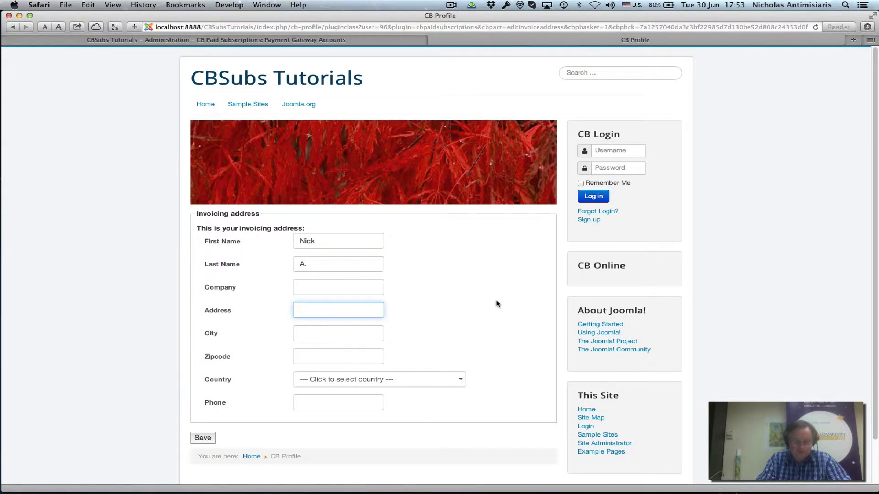
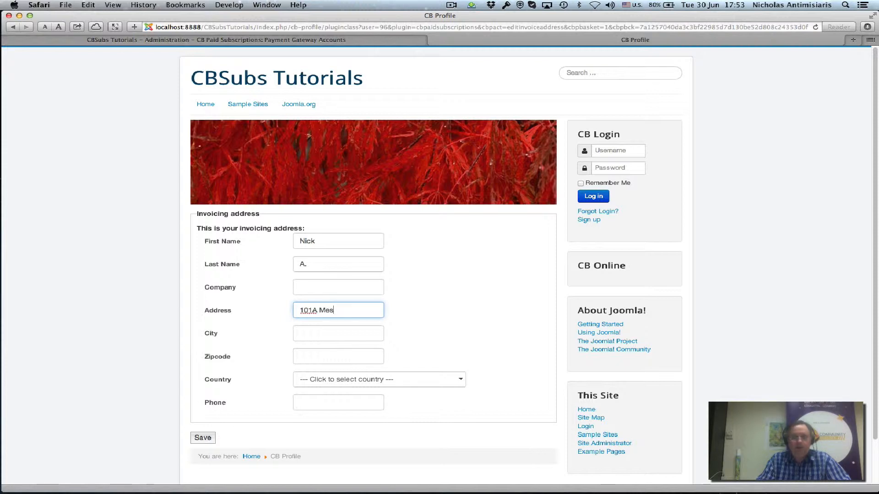
key(Tab)
text(Athens)
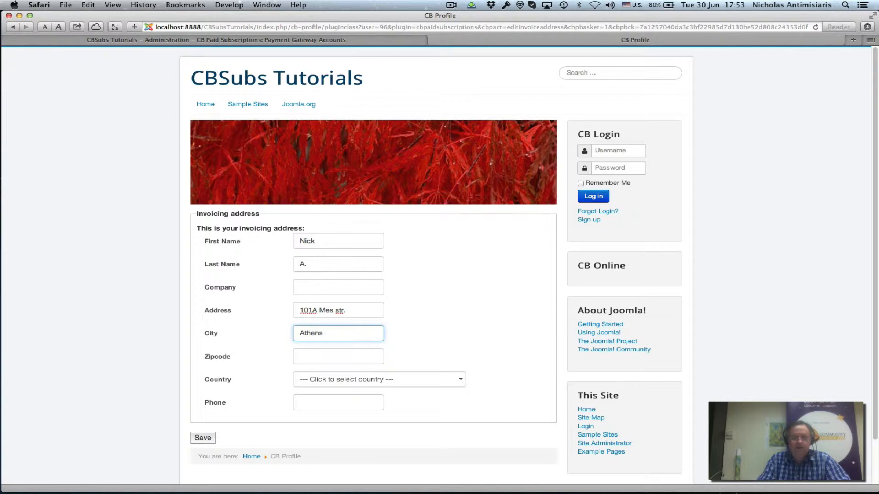
key(Tab)
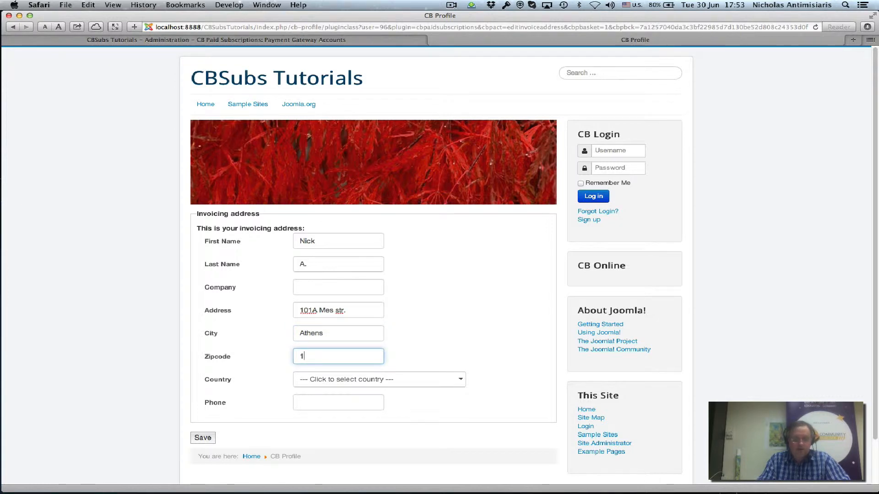
text(12565)
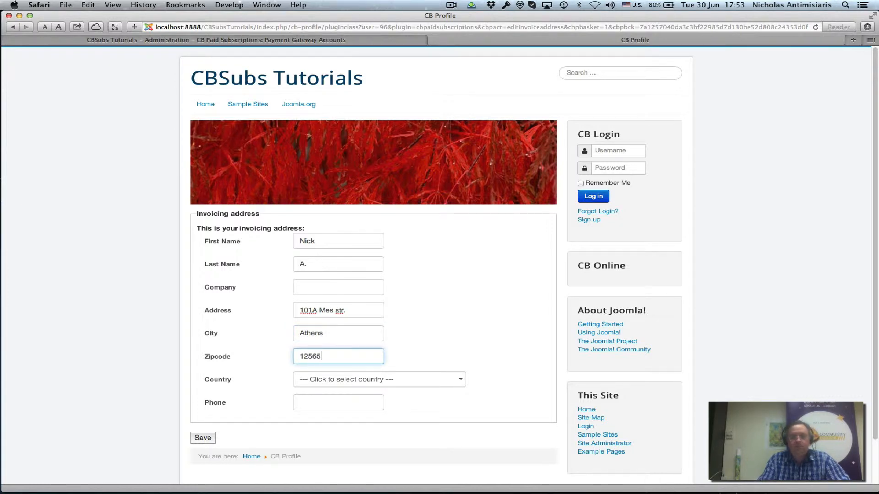
click(433, 381)
scroll(394, 358, down, 4)
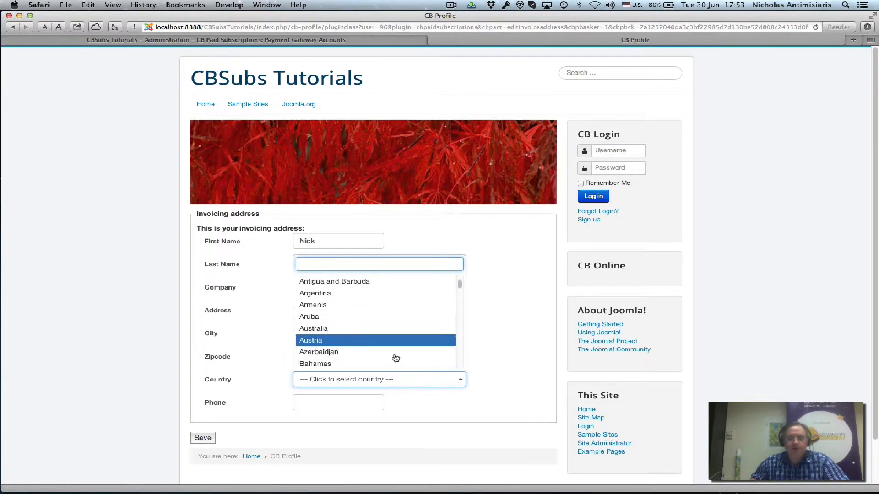
scroll(393, 352, down, 10)
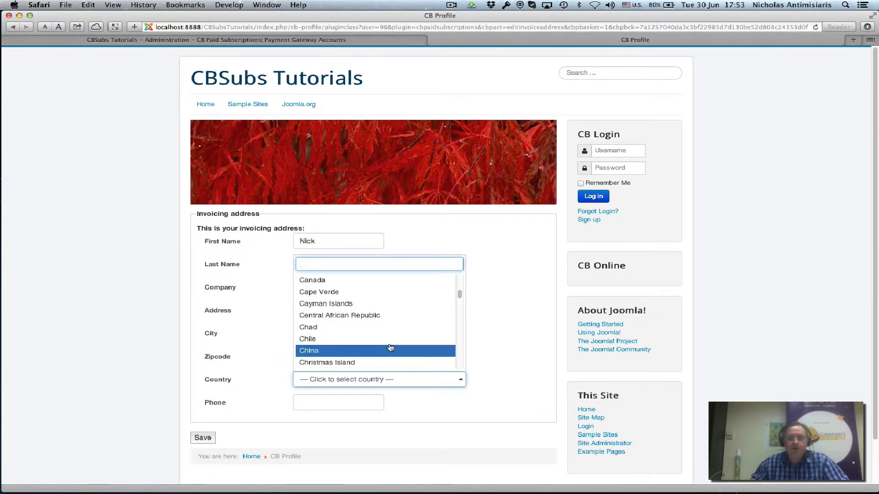
scroll(389, 348, down, 12)
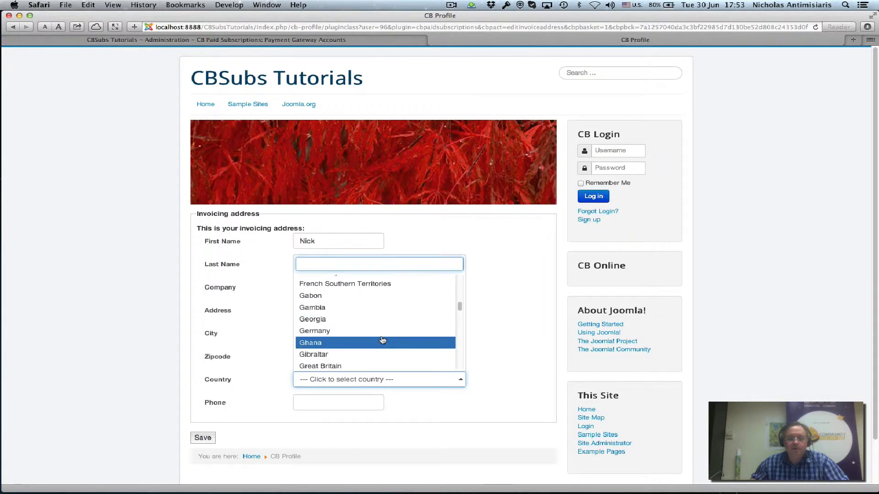
scroll(382, 341, down, 1)
click(383, 337)
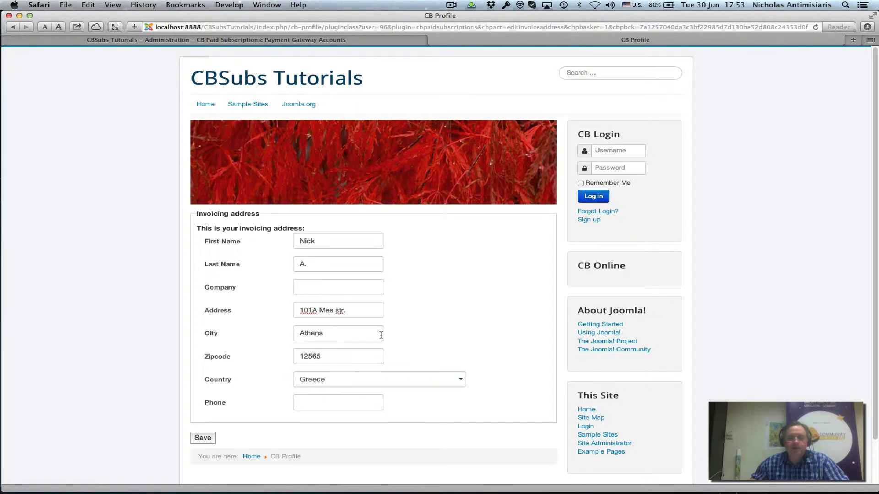
click(340, 404)
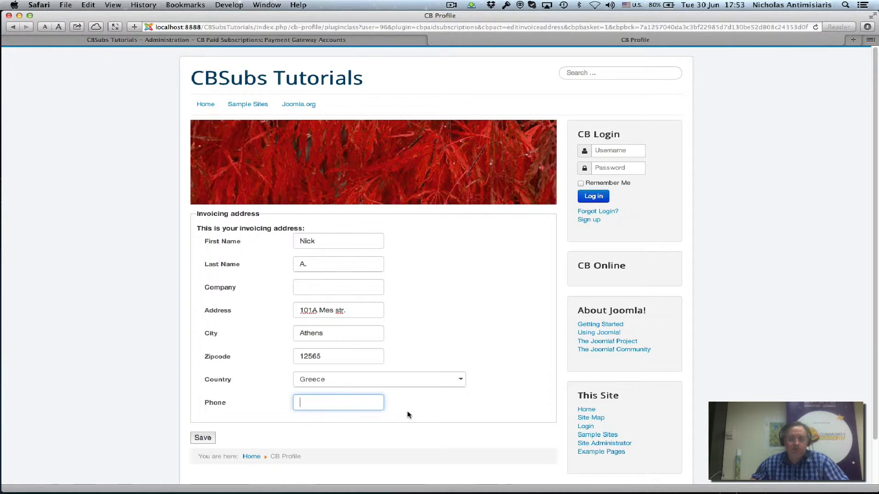
click(203, 438)
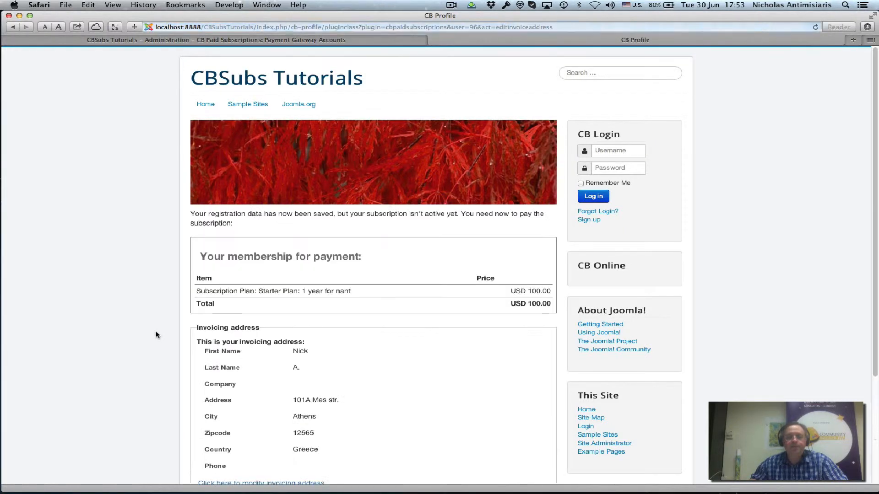
Step: Choose Visa payment and paste the dummy test card number into the card number field
scroll(286, 346, down, 2)
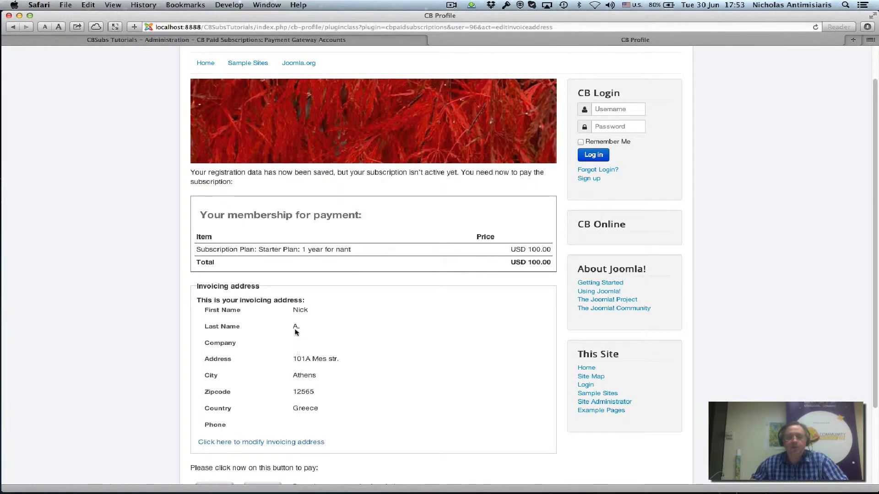
scroll(287, 428, down, 4)
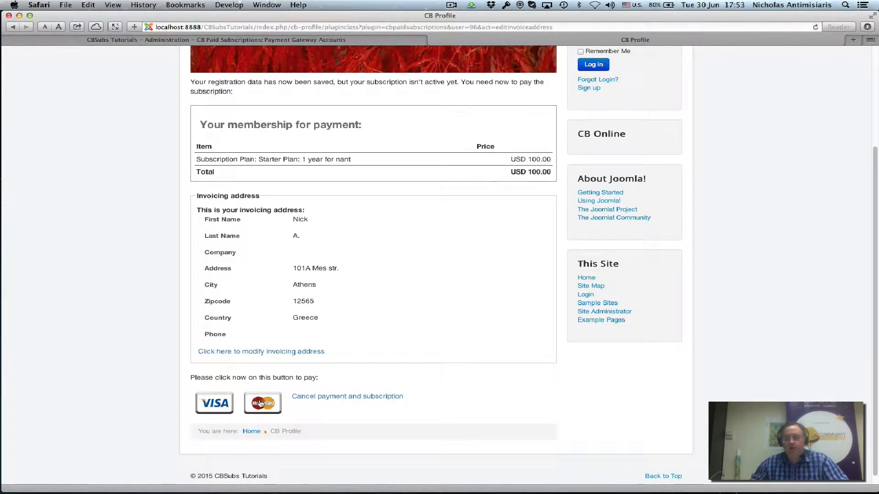
click(213, 404)
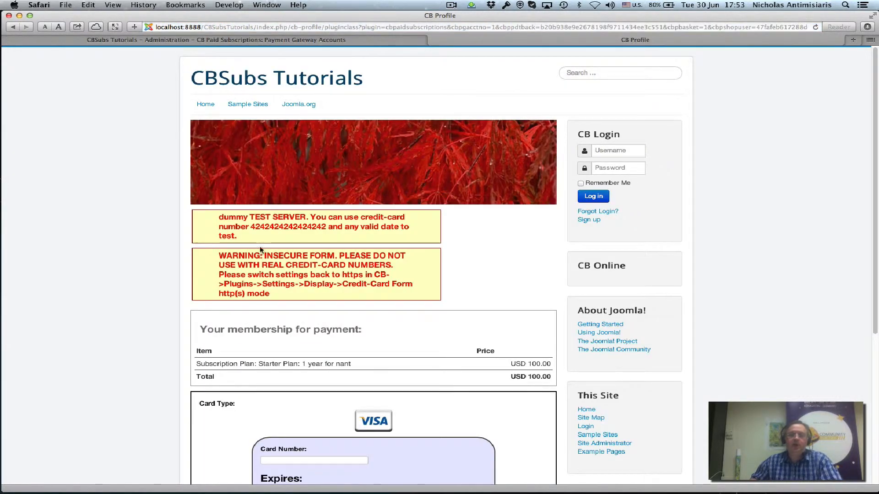
scroll(305, 239, down, 2)
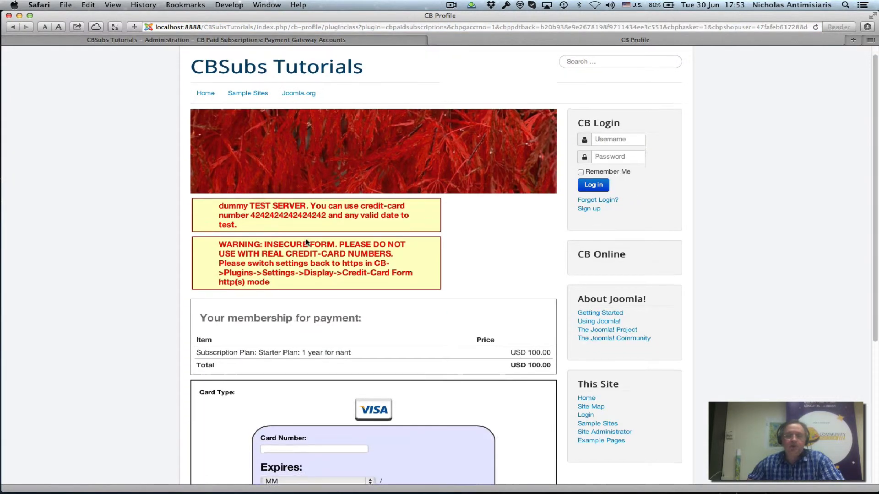
scroll(305, 239, down, 2)
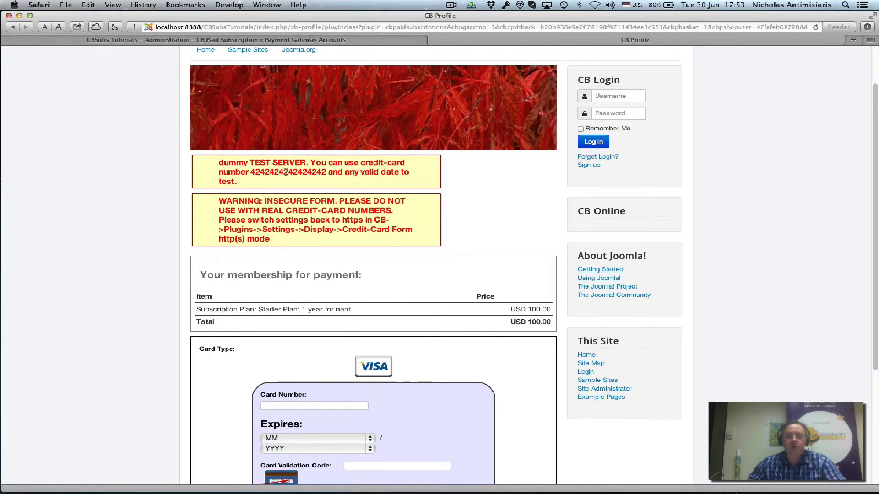
double_click(285, 172)
key(super+c)
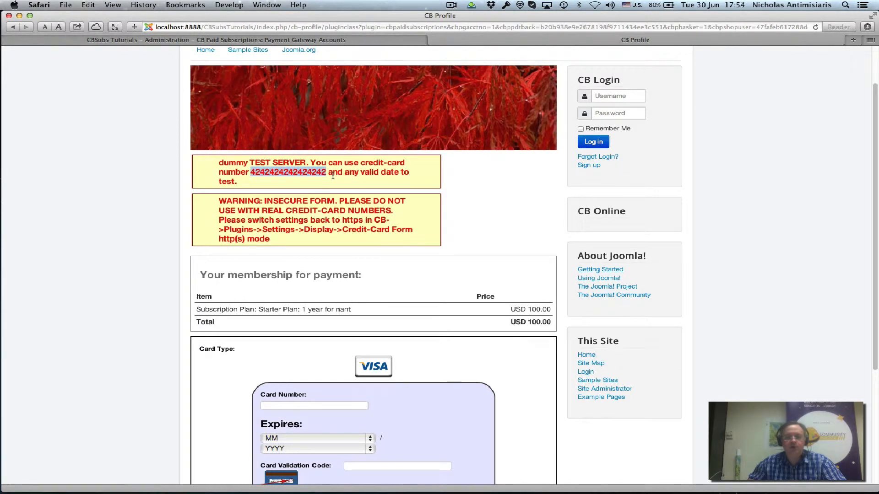
click(287, 406)
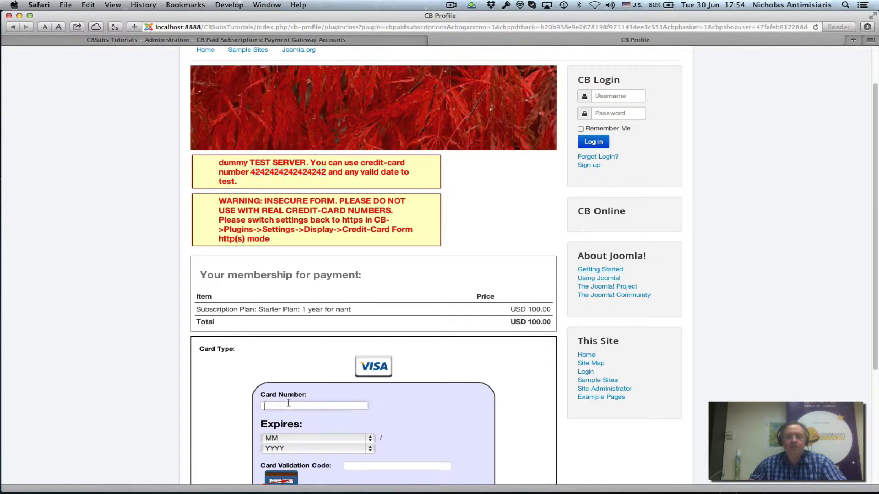
key(super+v)
Step: Set expiry to 2/2017 and CVC 123, then pay USD 100.00
scroll(407, 398, down, 3)
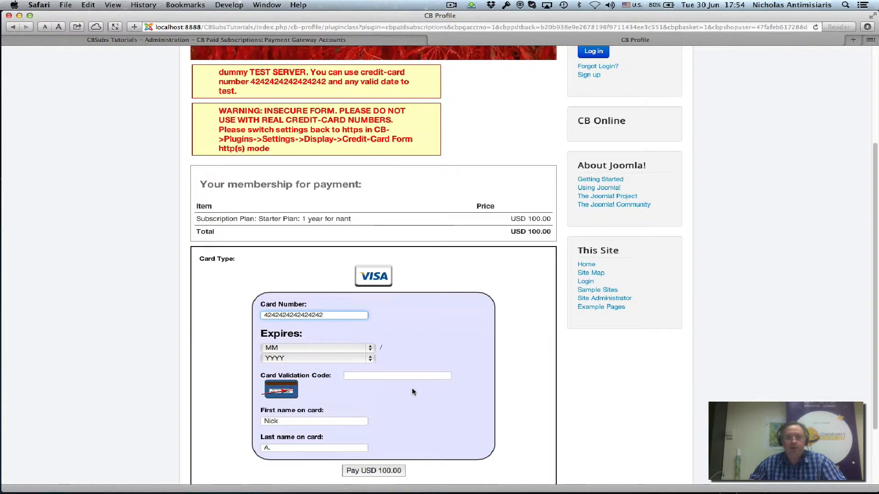
click(317, 349)
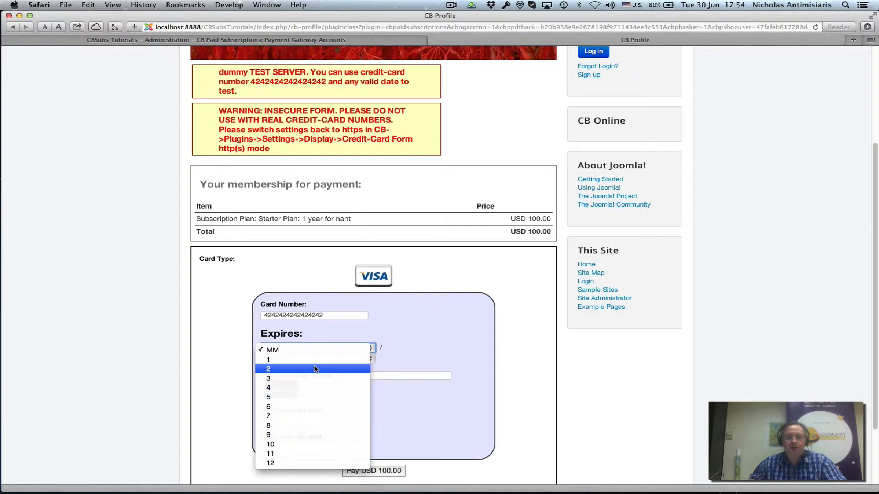
click(314, 369)
key(Tab)
click(312, 363)
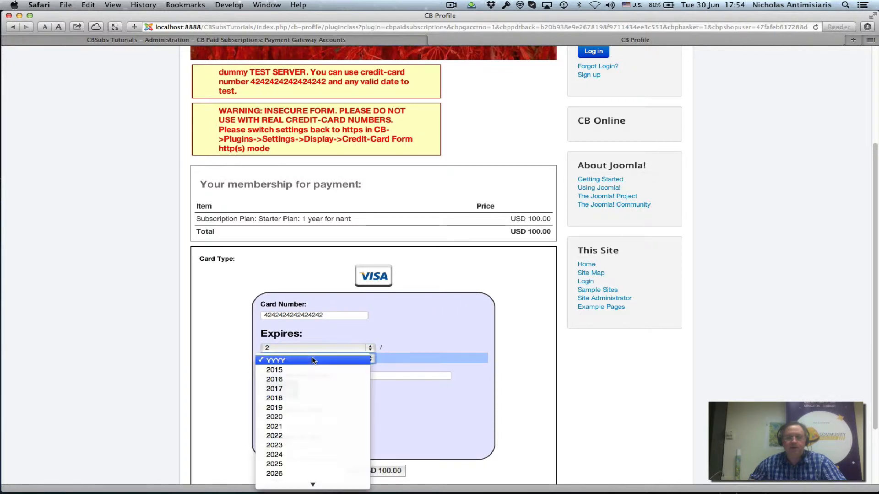
key(Return)
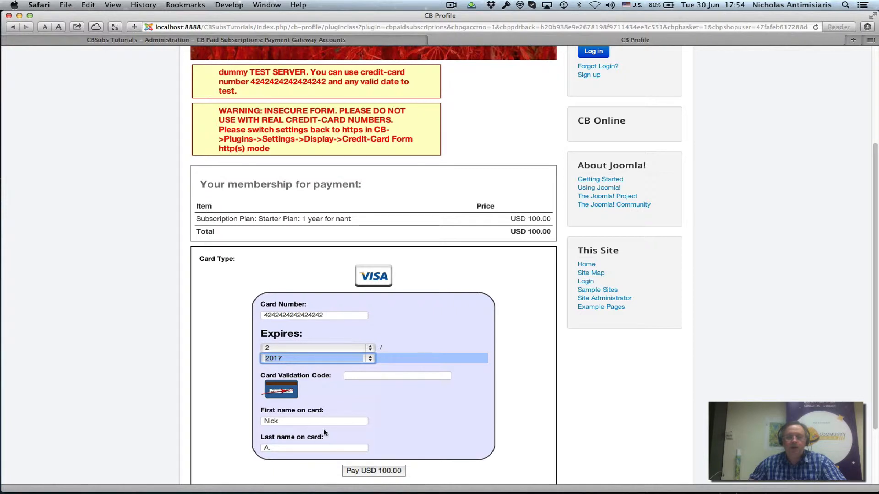
click(349, 375)
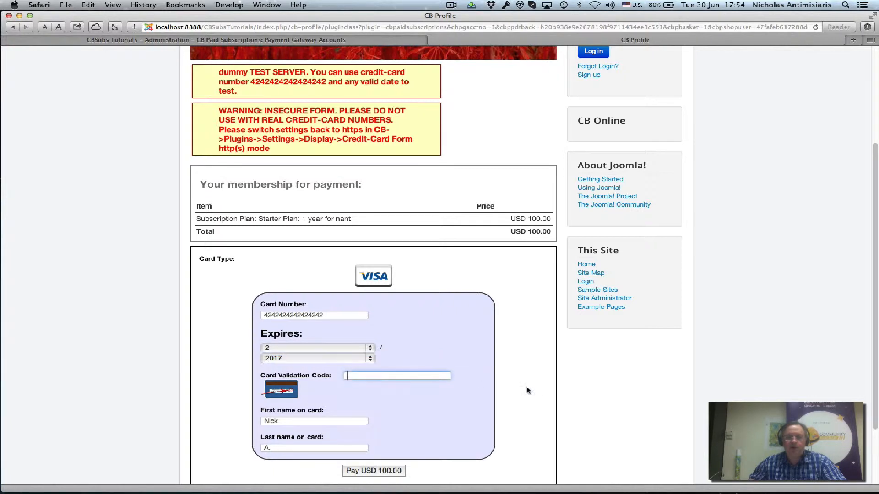
text(123)
scroll(503, 394, down, 4)
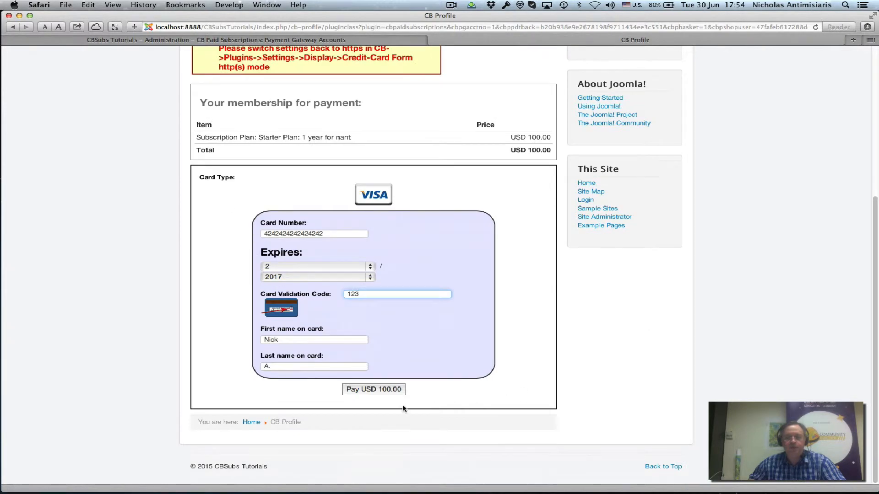
click(375, 389)
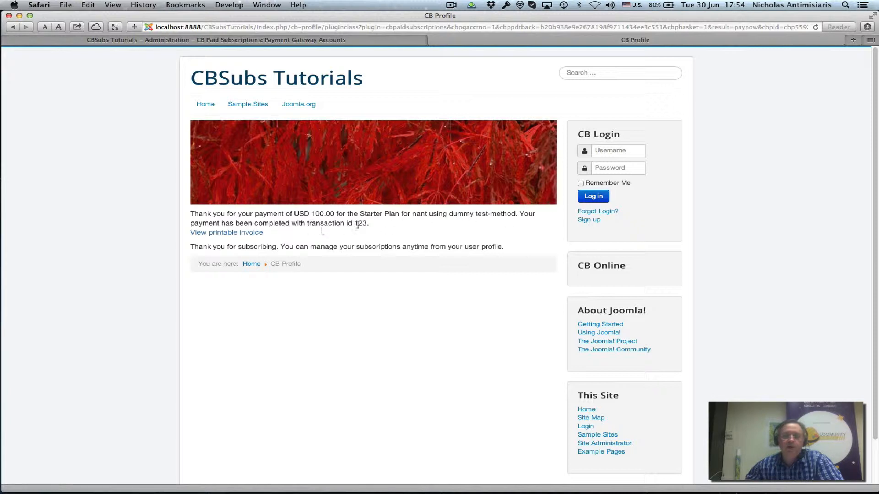
Step: Select transaction id 123 on the payment thank-you page and open the printable invoice
drag(361, 223, 367, 223)
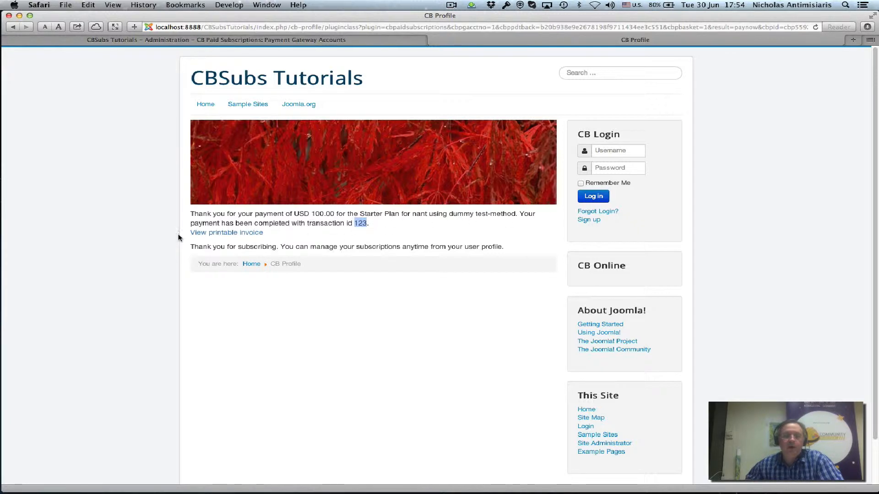
click(229, 233)
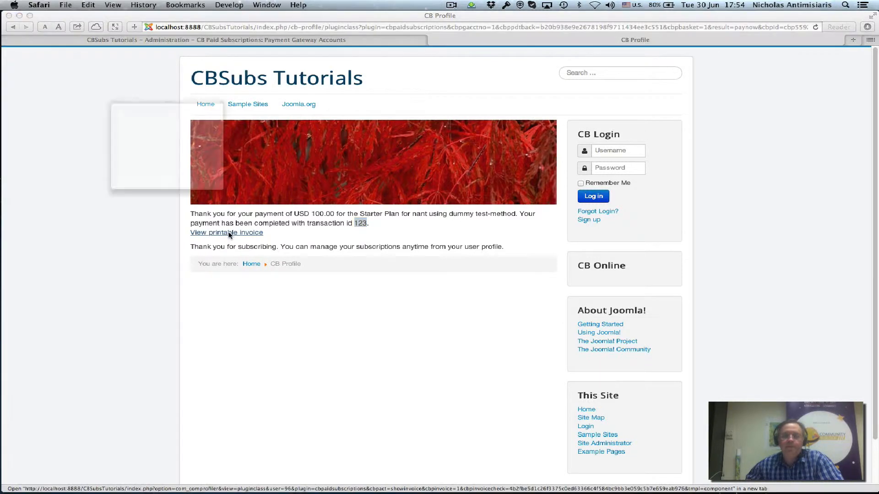
Step: Review invoice N1, selecting the seller address and town/country lines, then close the invoice window
scroll(147, 152, up, 1)
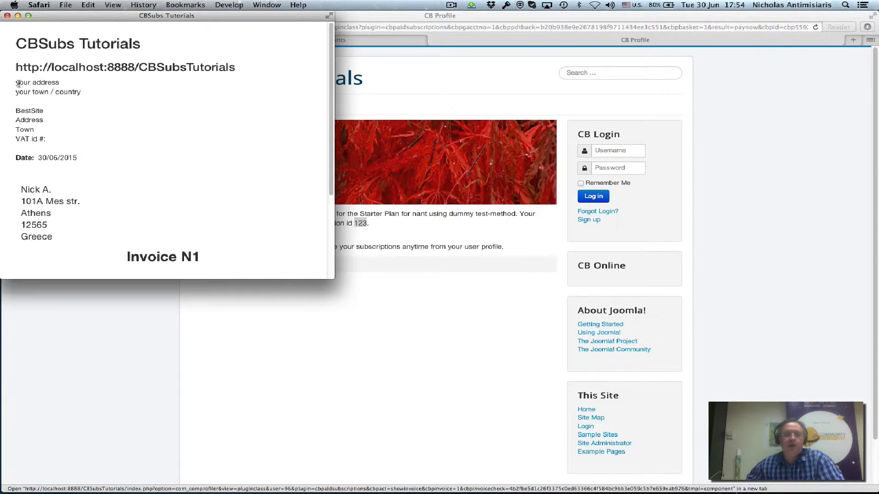
drag(17, 84, 77, 134)
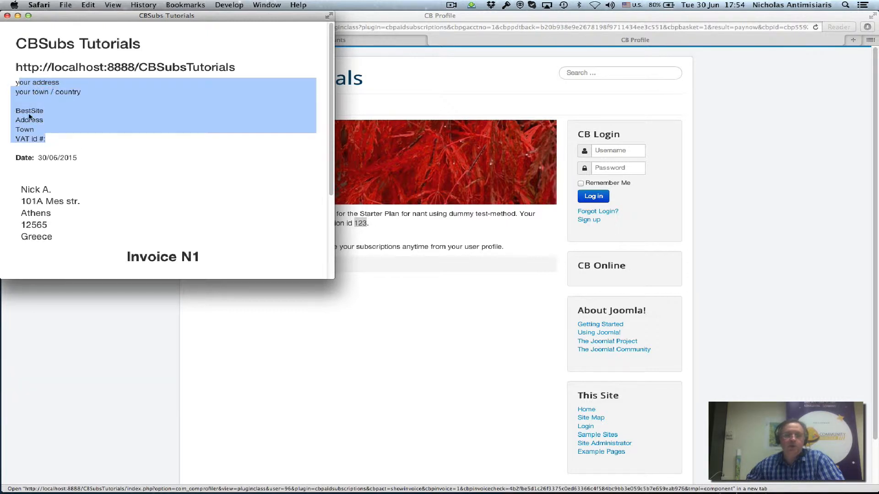
click(22, 91)
drag(14, 83, 63, 140)
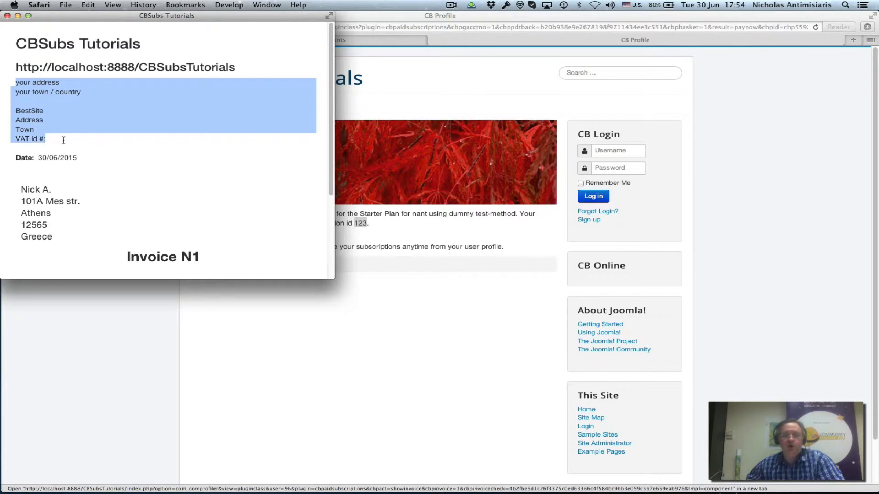
triple_click(42, 91)
scroll(69, 108, down, 5)
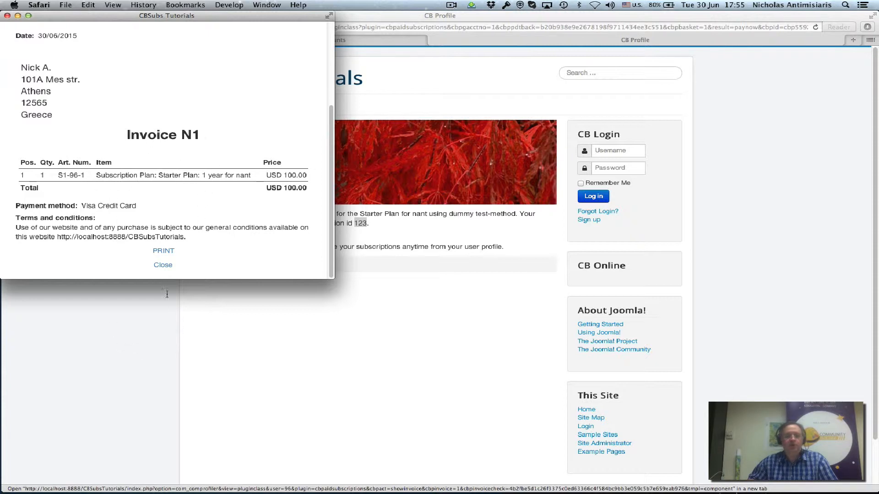
click(162, 266)
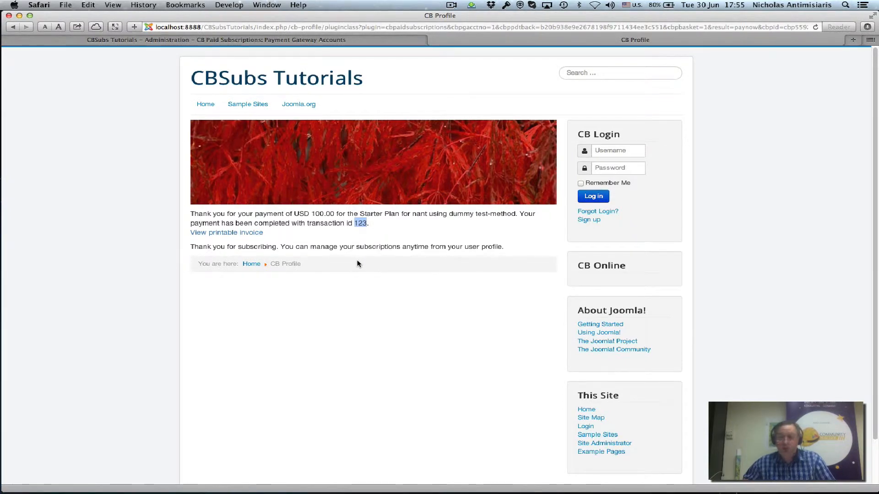
Step: In the administrator, view the Community Builder User Management list of registered users
scroll(357, 264, down, 1)
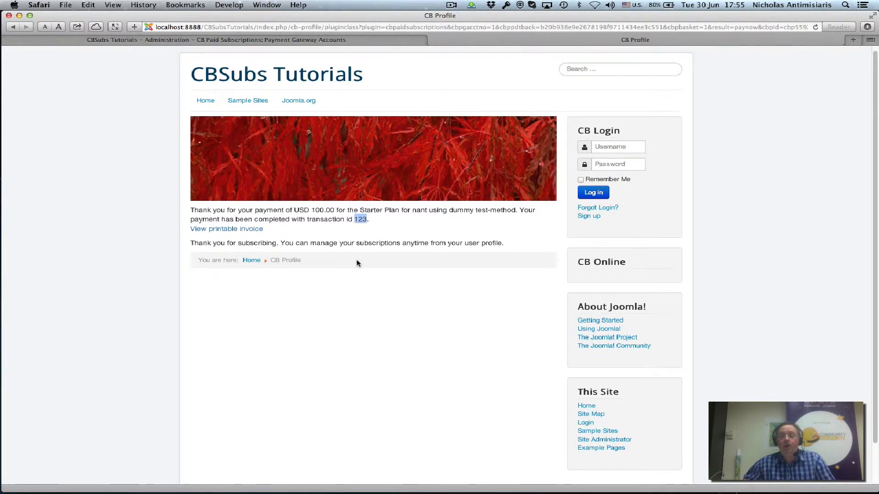
click(238, 40)
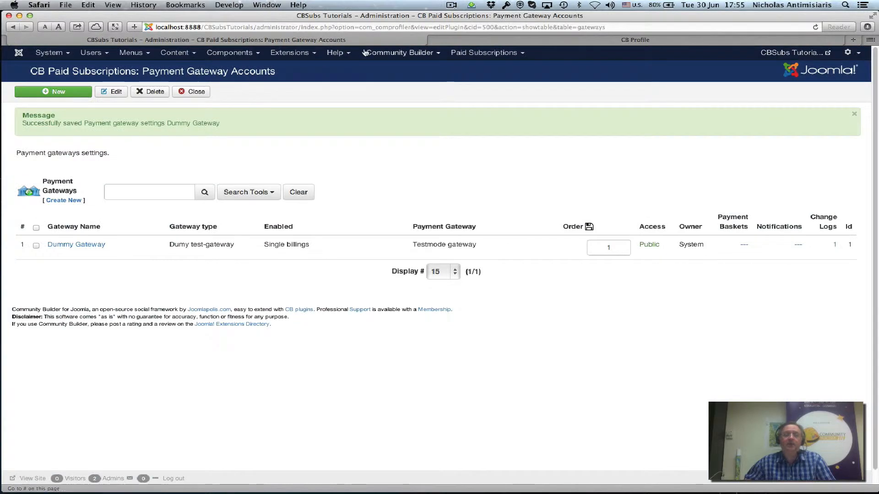
click(403, 53)
click(405, 81)
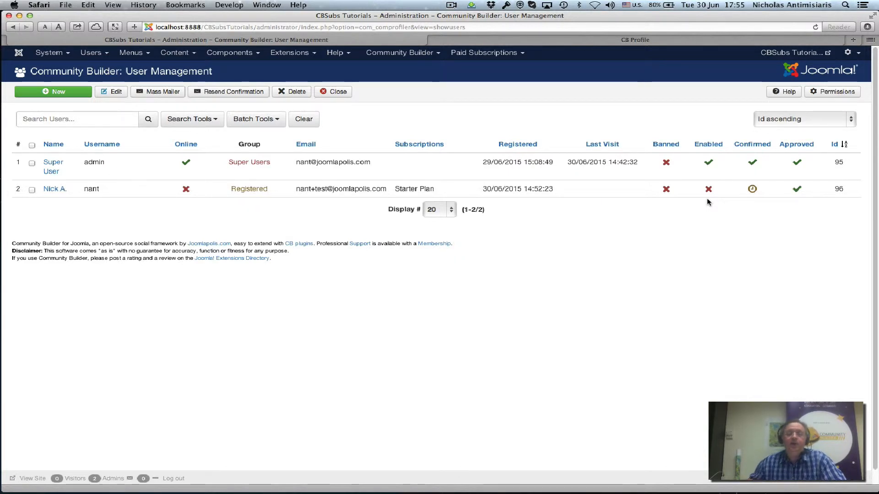
Step: Go to Paid Subscriptions > Plans and open the Starter Plan for editing
click(486, 54)
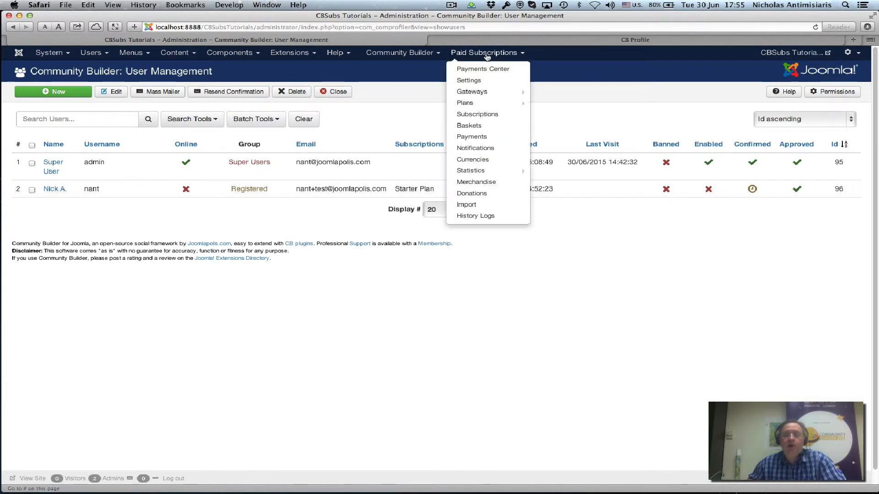
click(477, 102)
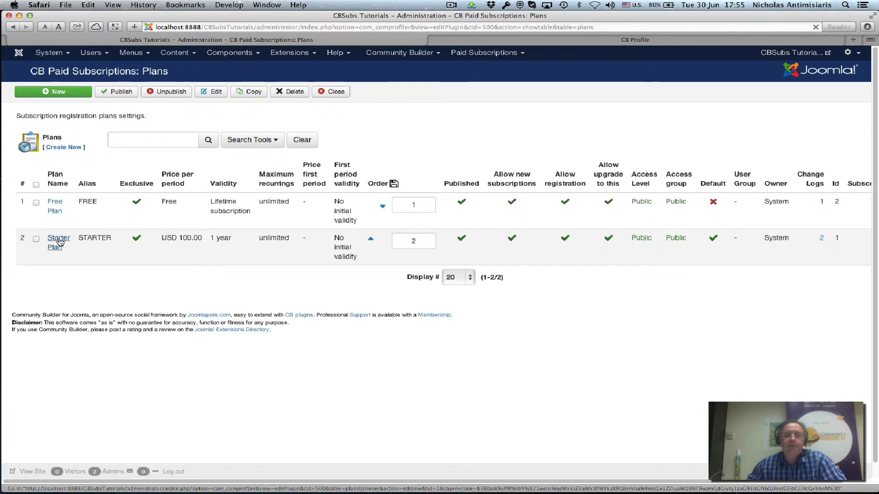
click(55, 238)
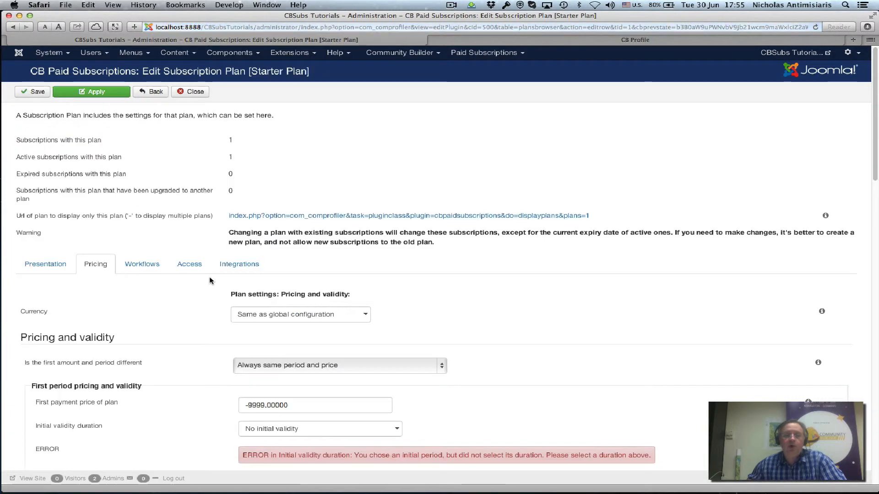
Step: In Workflows, set User Email Confirmation and User Approval by Moderator to No (override CB), then save
click(145, 270)
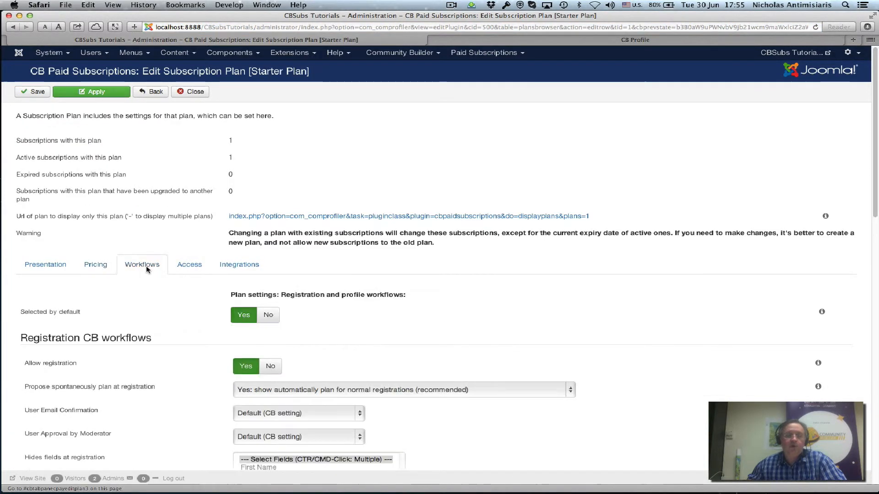
scroll(420, 245, down, 3)
scroll(421, 245, down, 4)
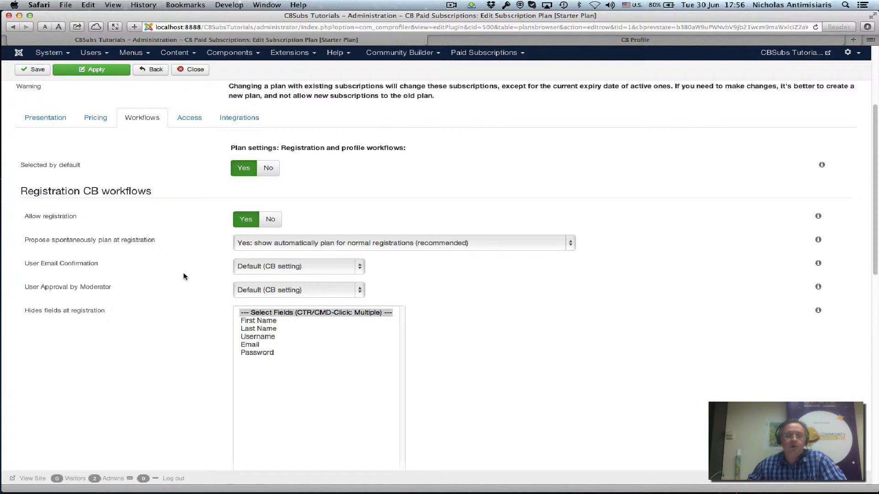
click(259, 266)
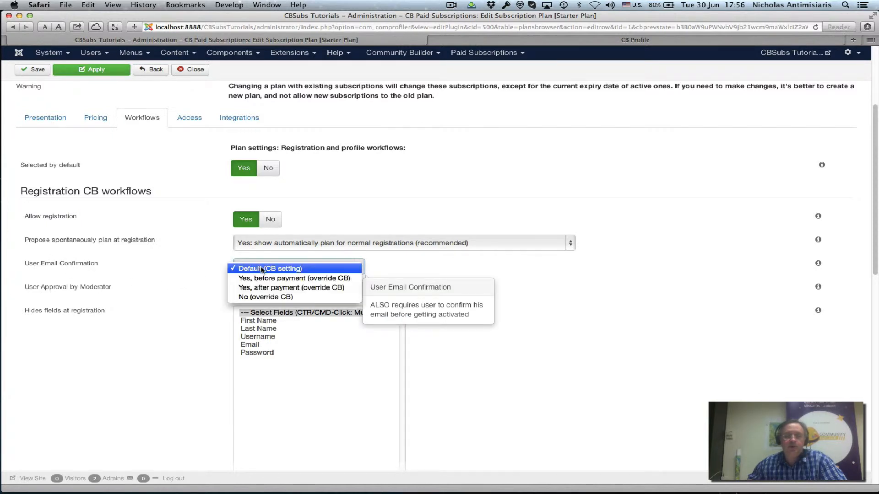
click(265, 297)
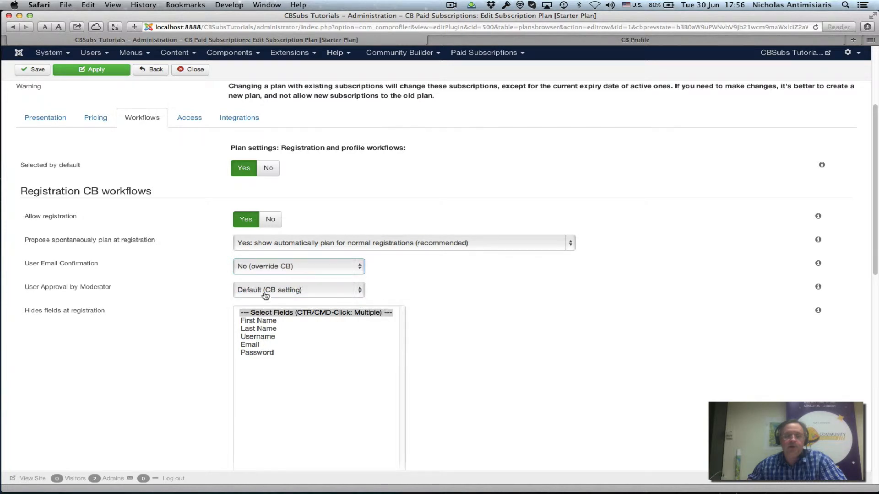
click(265, 295)
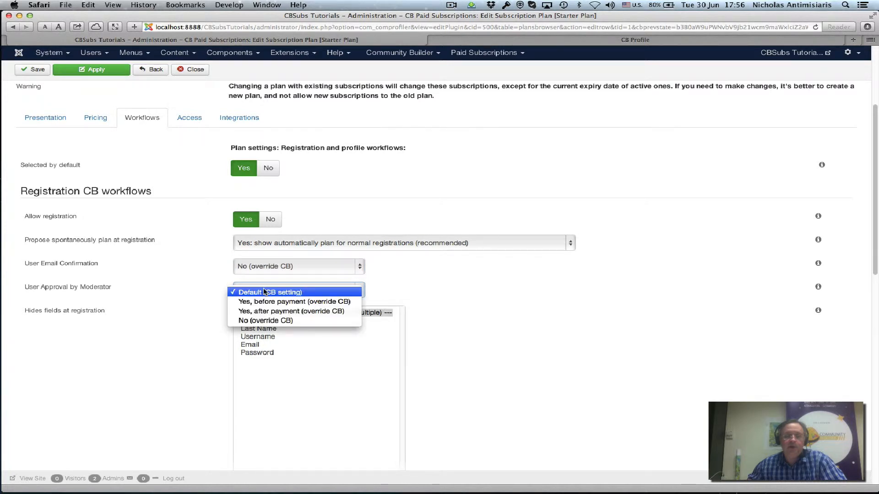
click(267, 321)
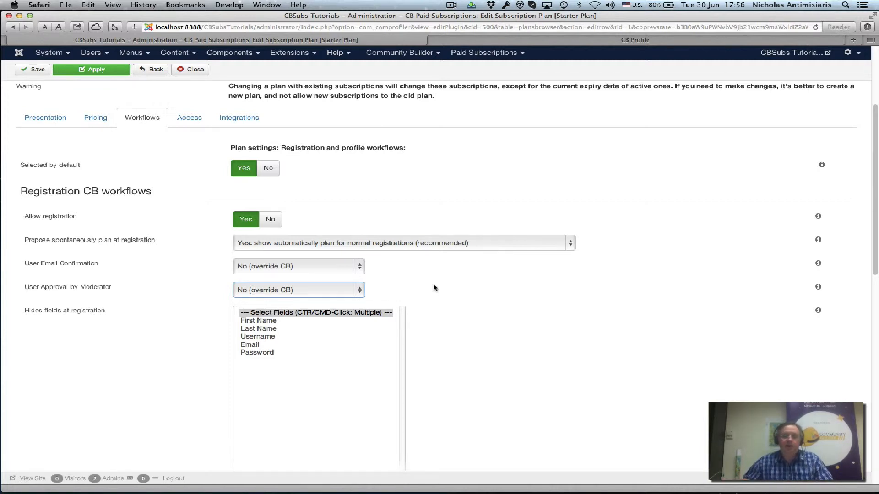
click(21, 71)
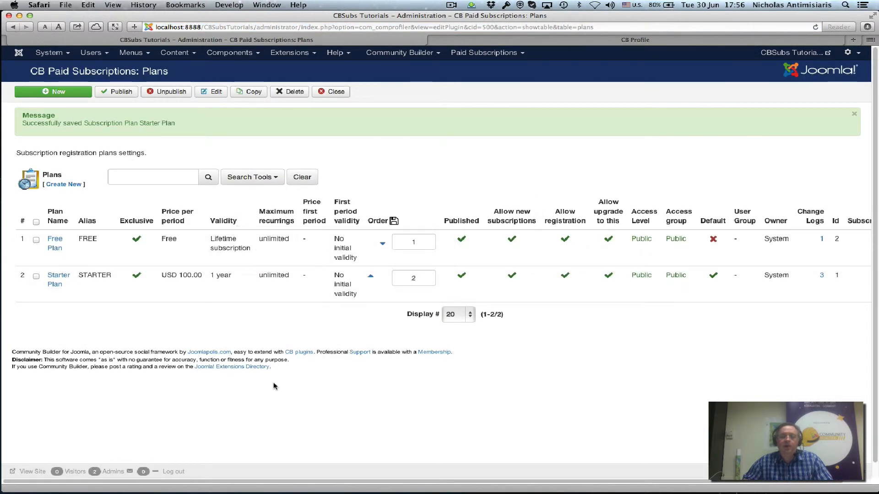
Step: Return to the frontend and open the Sign up registration form from the CB Login box
click(688, 43)
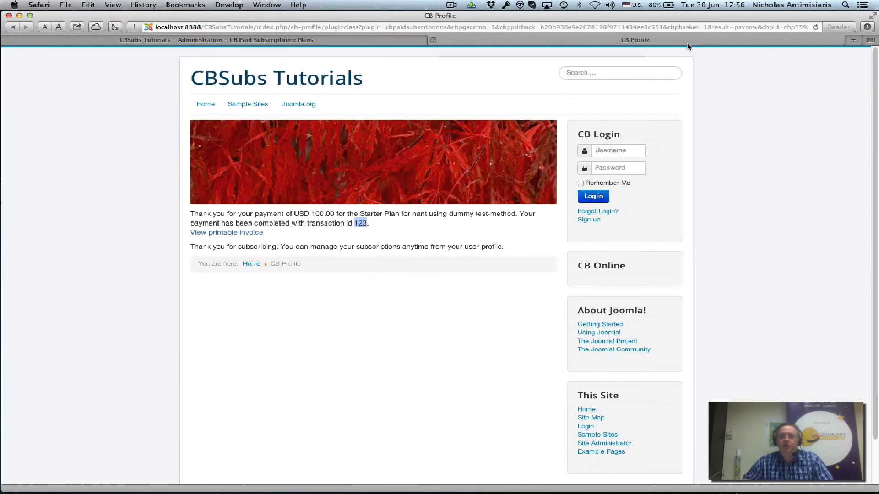
click(588, 220)
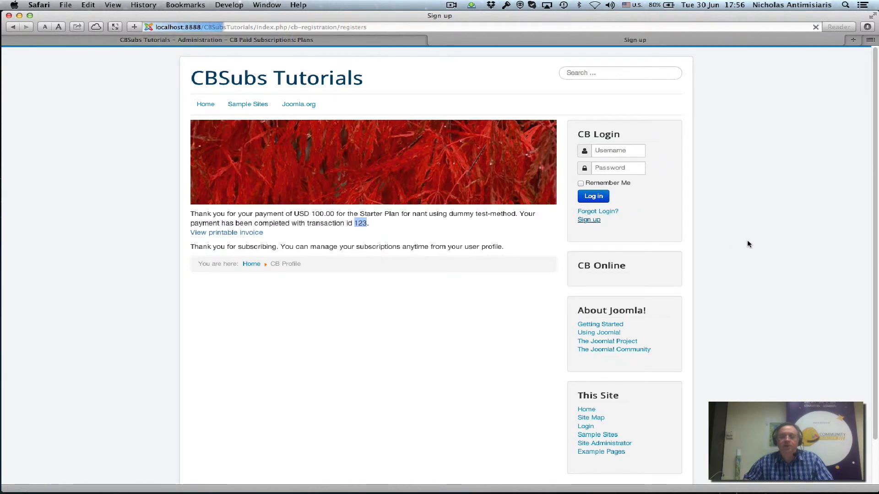
scroll(366, 318, down, 5)
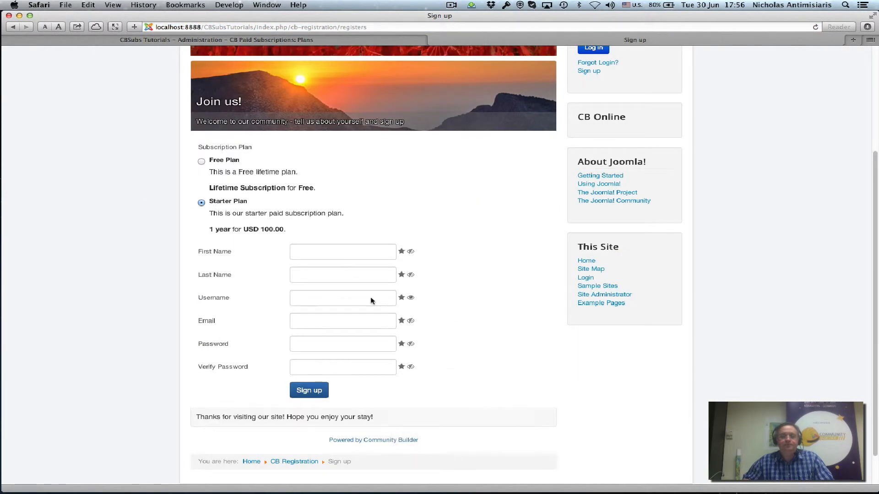
Step: Fill in the test user's first name, last name, username, email and password, then submit the Starter Plan sign-up
click(345, 252)
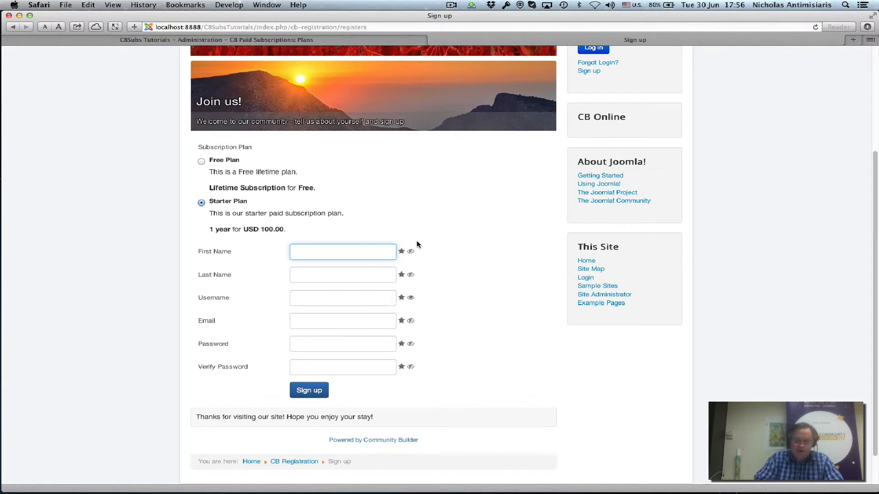
text(Nick2)
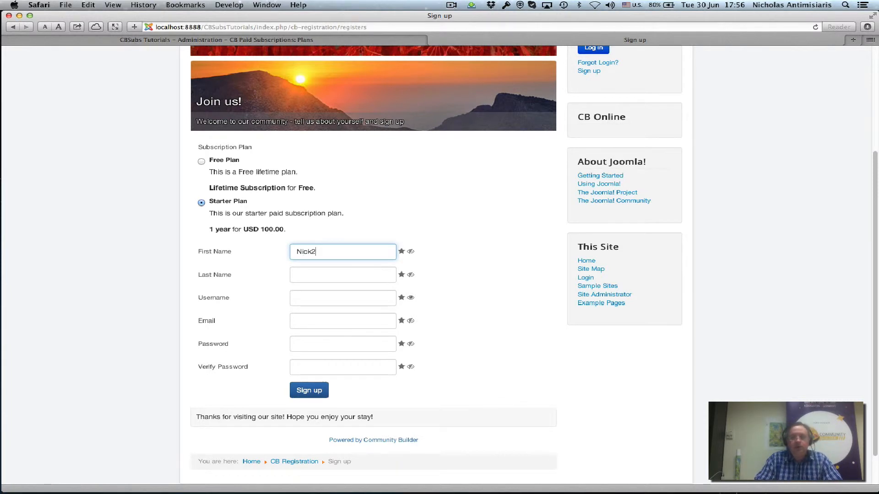
key(Tab)
text(A2)
key(Tab)
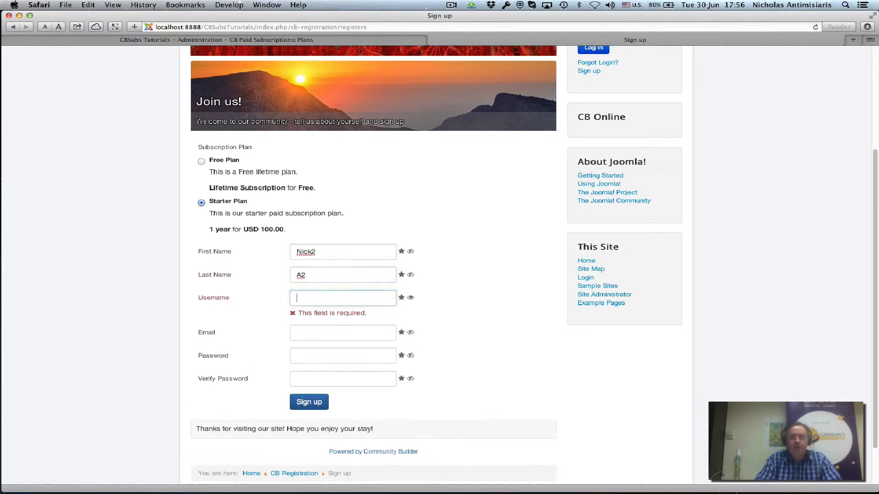
text(nant2)
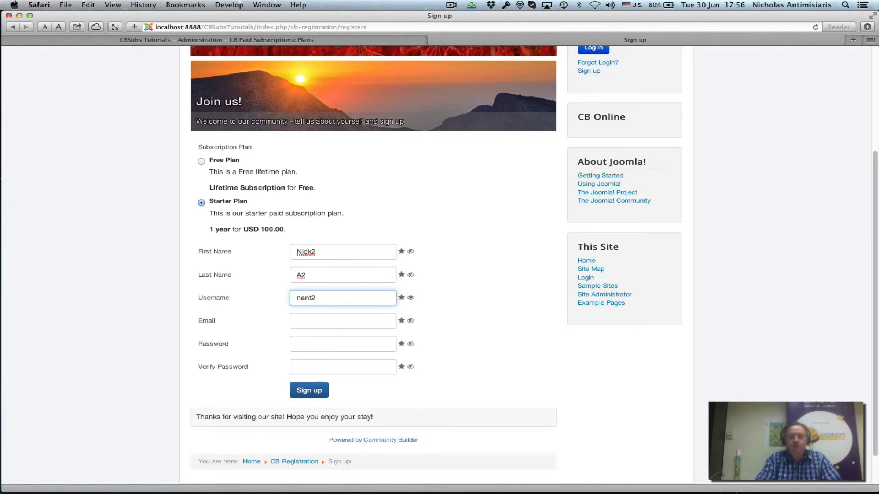
key(Tab)
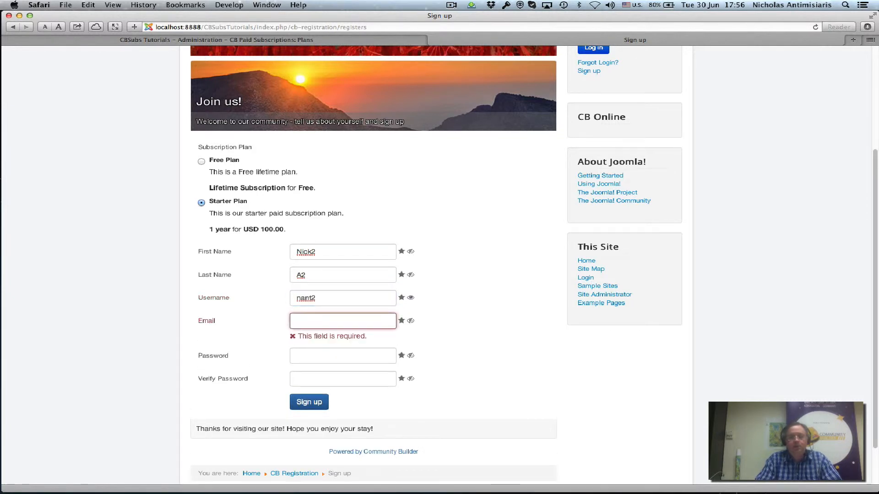
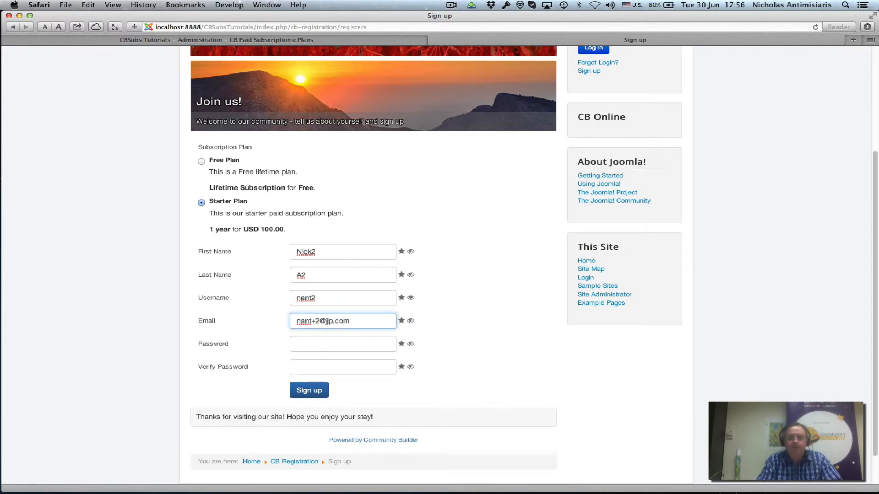
text(•••••)
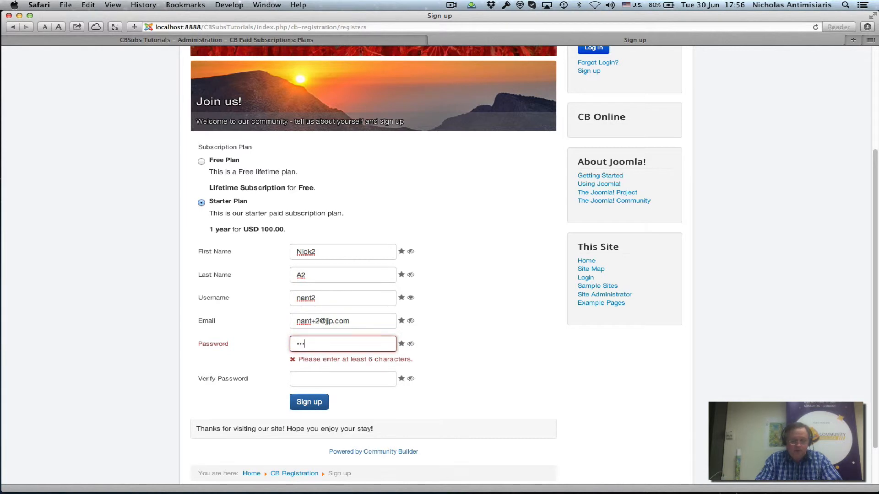
text(•)
key(Tab)
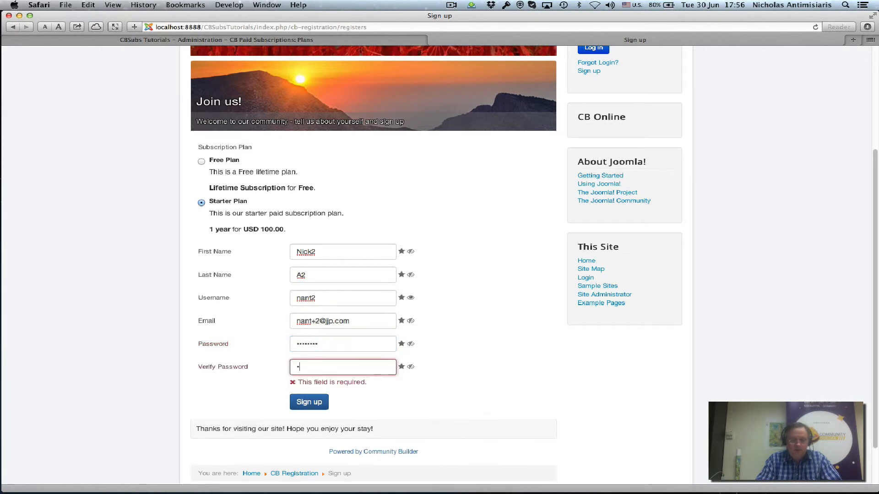
text(********)
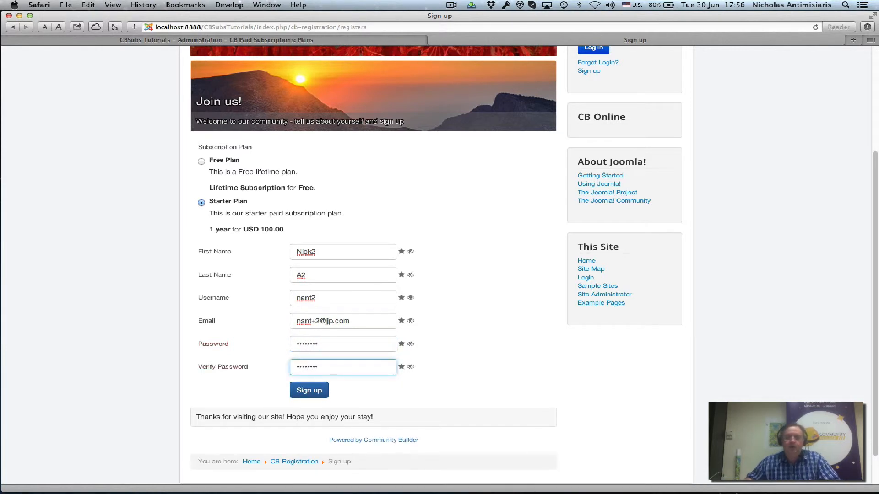
click(307, 390)
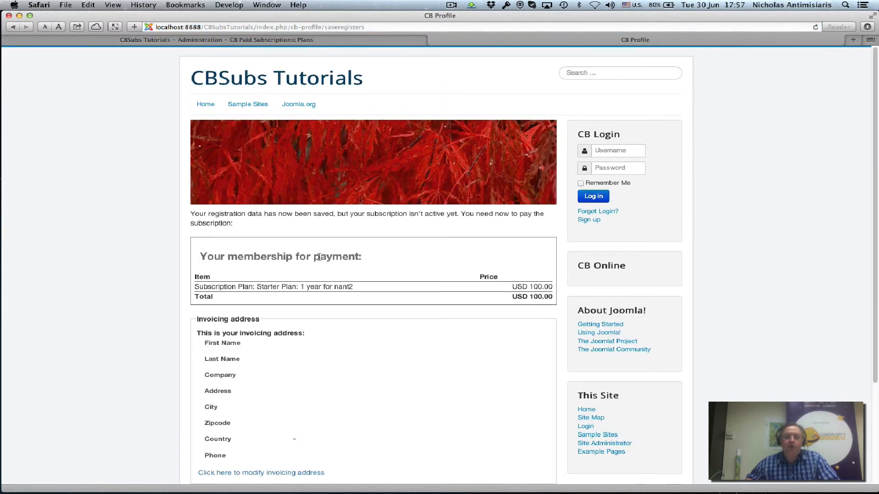
Step: Choose VISA payment and paste the dummy test card number into Card Number
scroll(308, 294, down, 5)
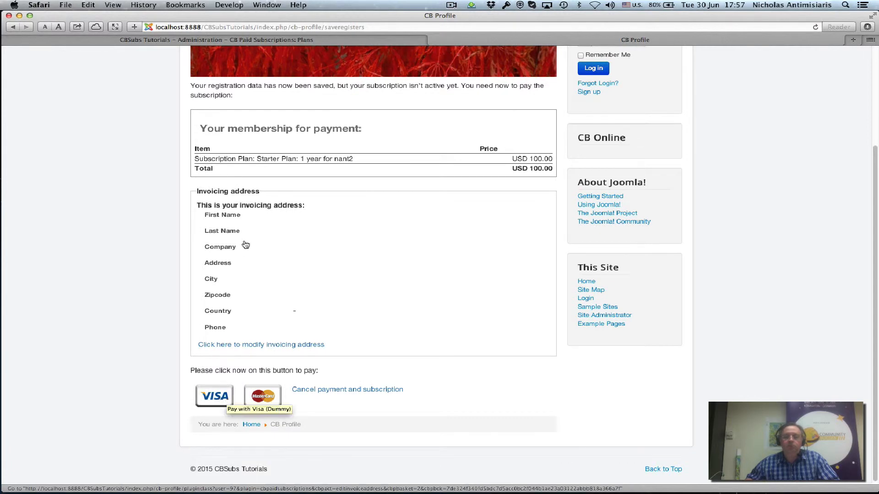
click(203, 396)
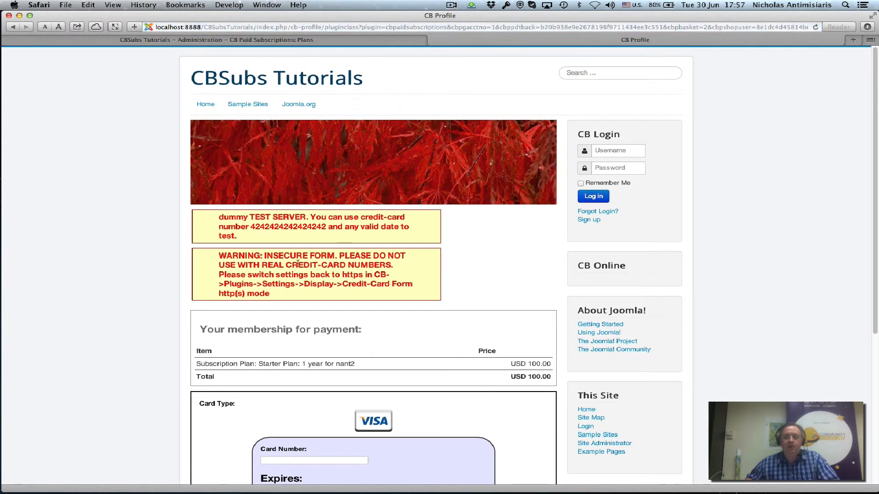
double_click(289, 228)
key(super+c)
scroll(294, 393, down, 5)
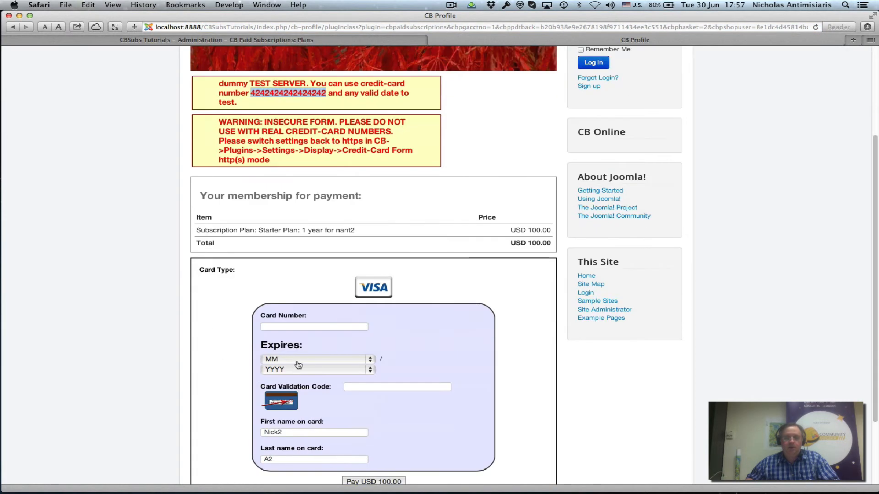
click(289, 326)
key(super+v)
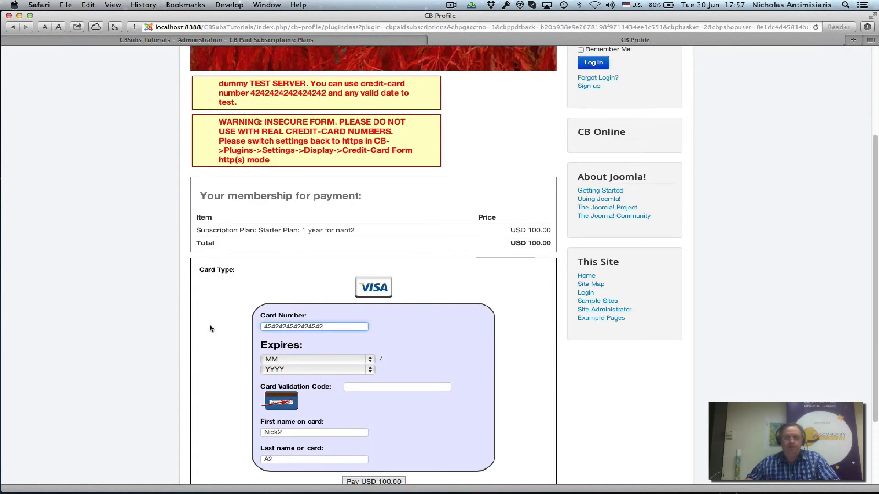
Step: Set the card expiry to 2 / 2017, enter a validation code, and pay USD 100.00
click(276, 359)
click(284, 379)
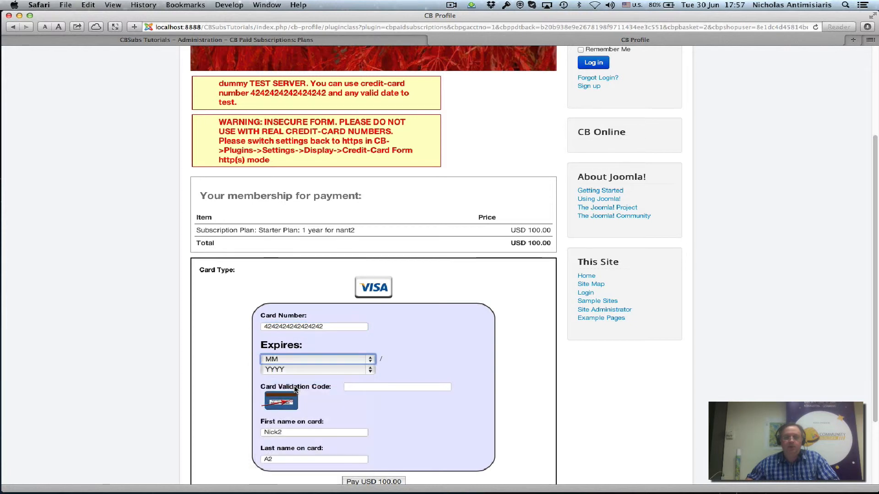
click(295, 371)
click(304, 401)
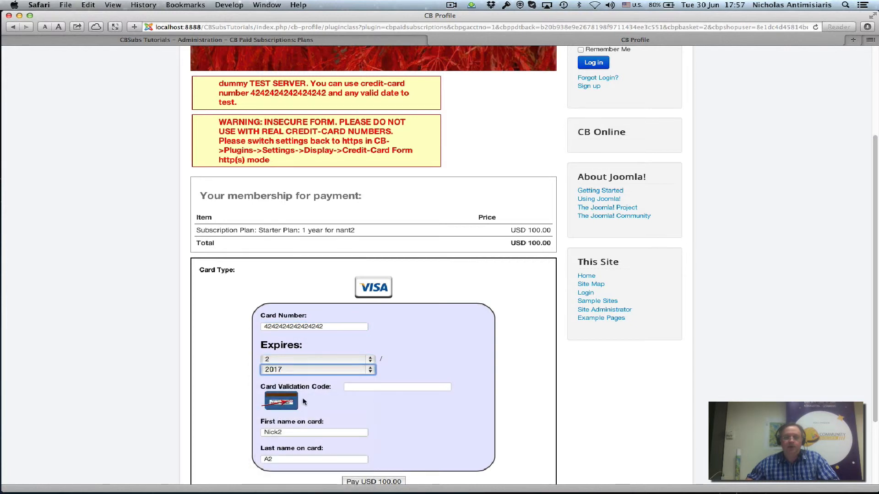
click(351, 387)
text(121)
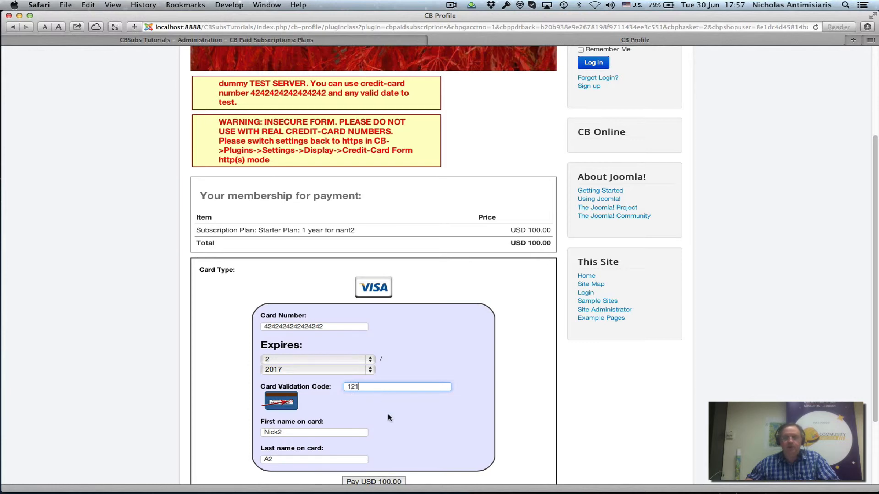
scroll(388, 417, down, 3)
click(384, 411)
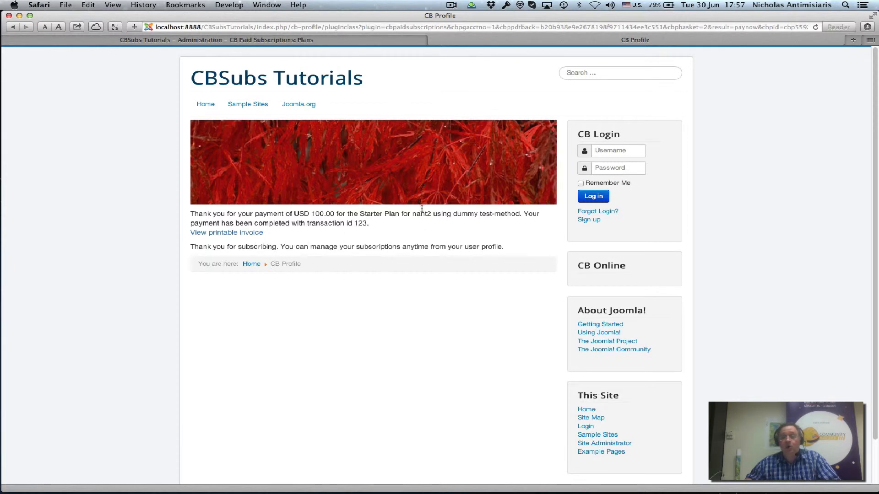
Step: Back in the administrator, open Community Builder > User Management to see the new Starter Plan user
click(365, 41)
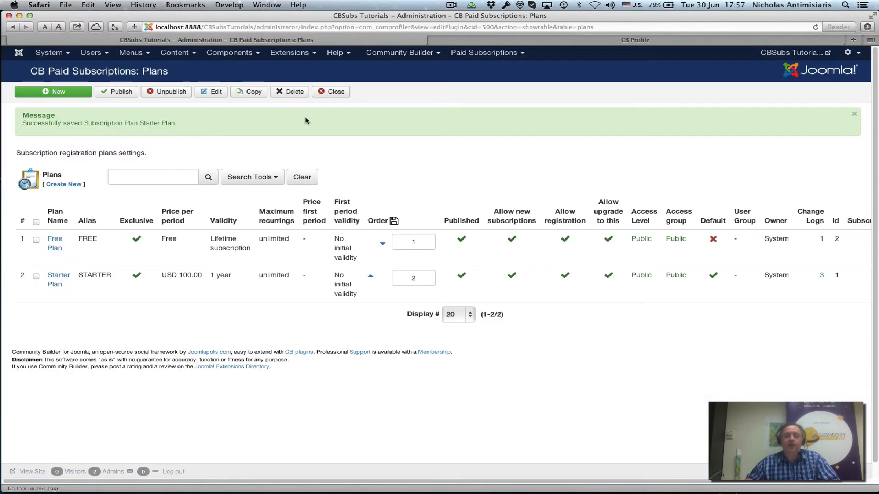
click(405, 53)
click(403, 81)
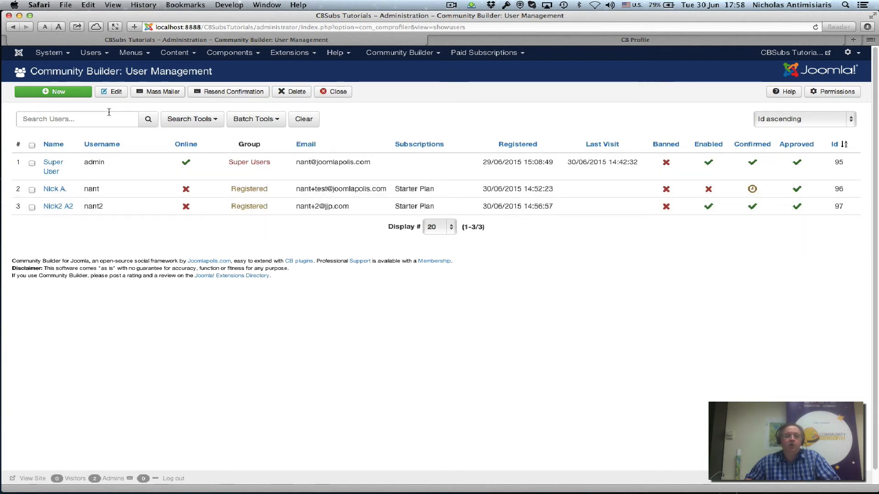
Step: Under Search Tools, pick STARTER in the Select subscription filter and run the search
click(190, 119)
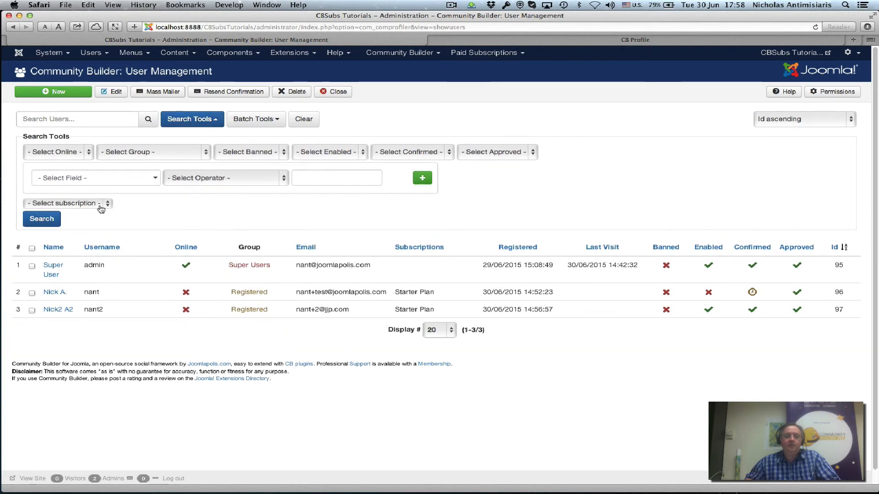
click(87, 205)
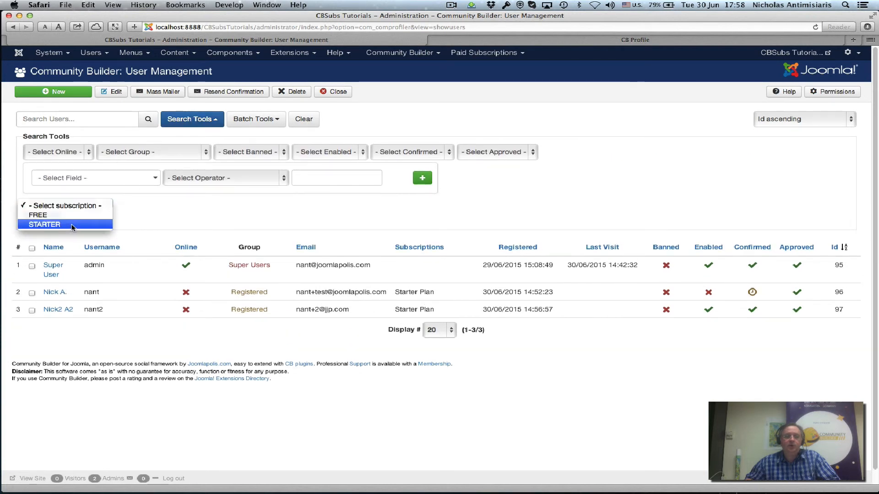
click(72, 225)
click(46, 227)
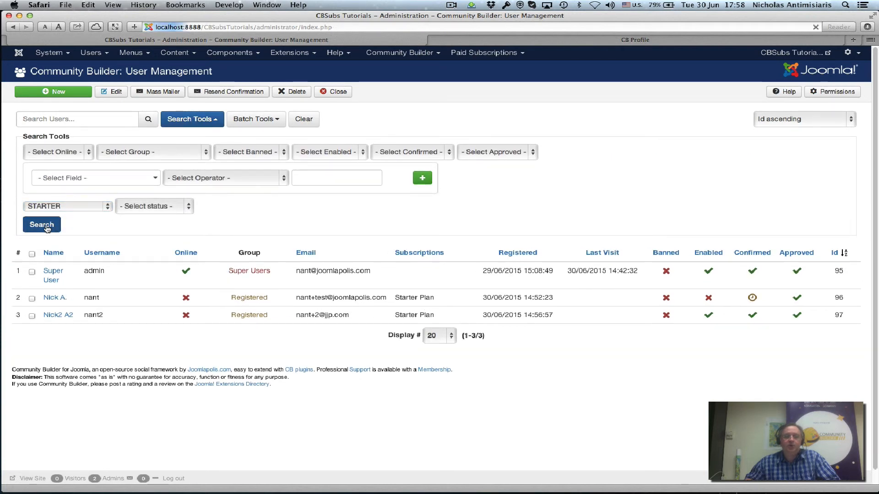